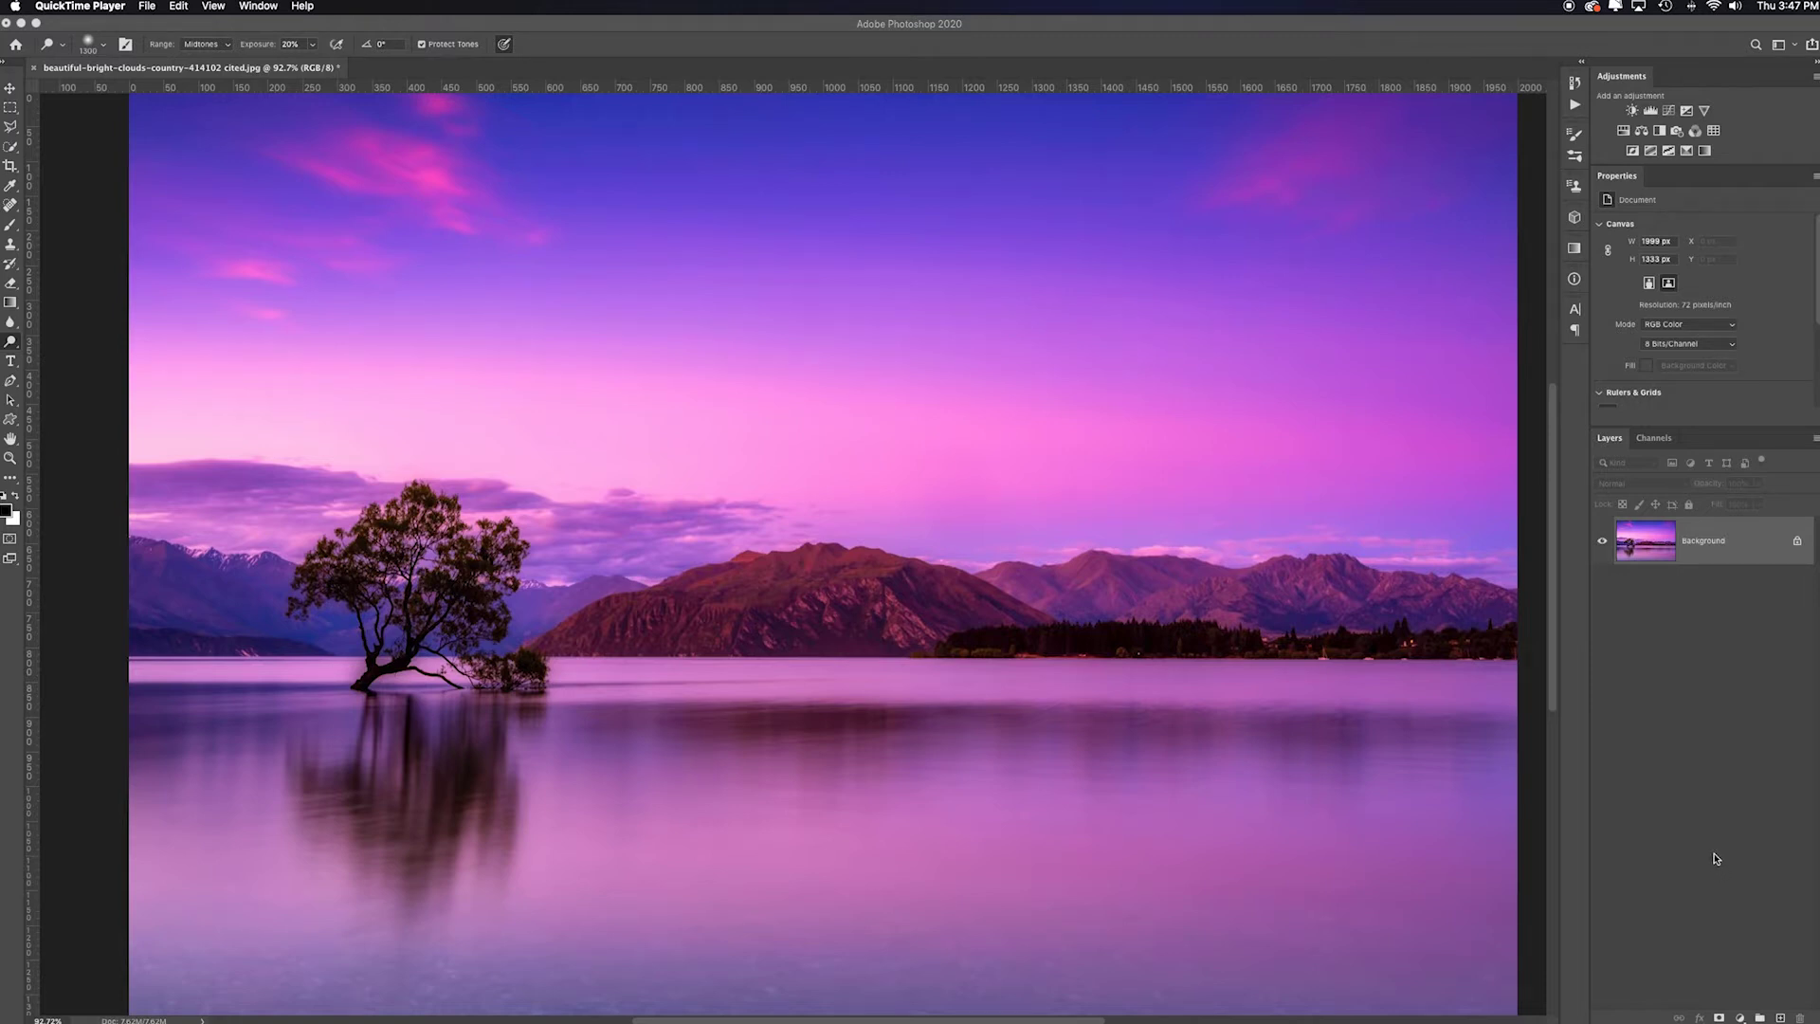
Add a Selective Color adjustment layer, then a Gradient fill layer above the lake photo.
click(1740, 1016)
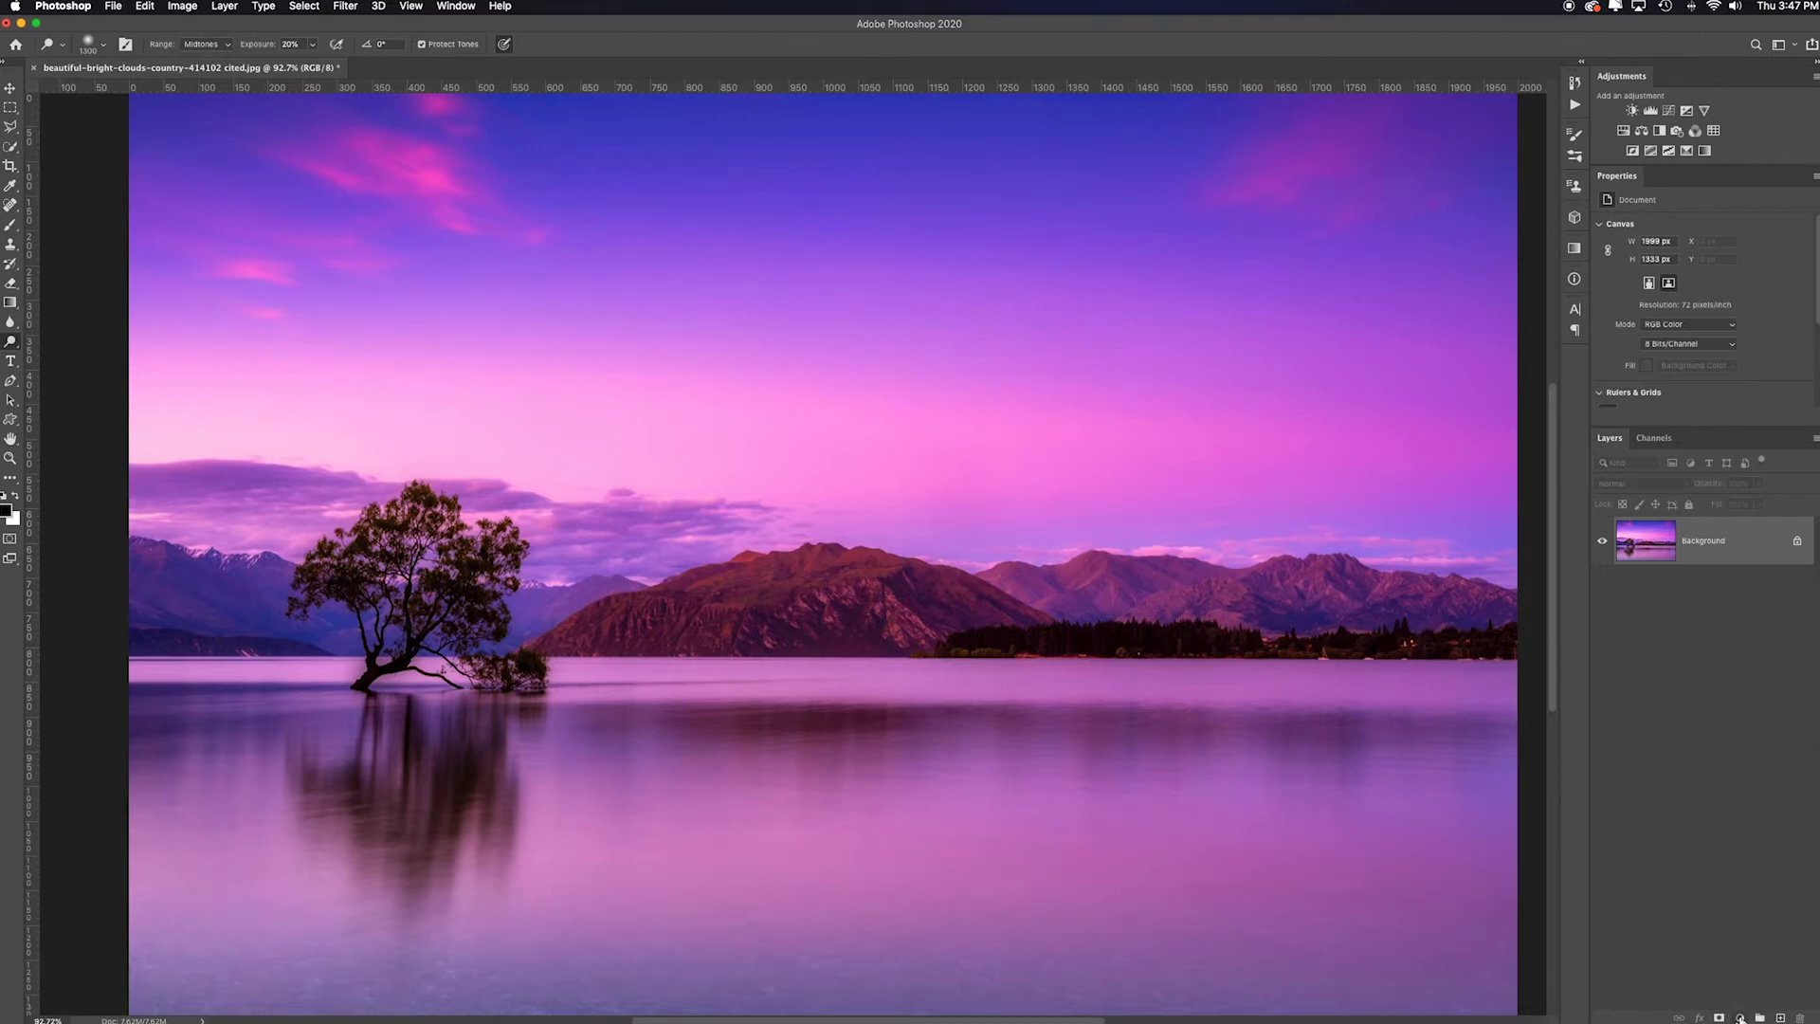
click(1740, 1017)
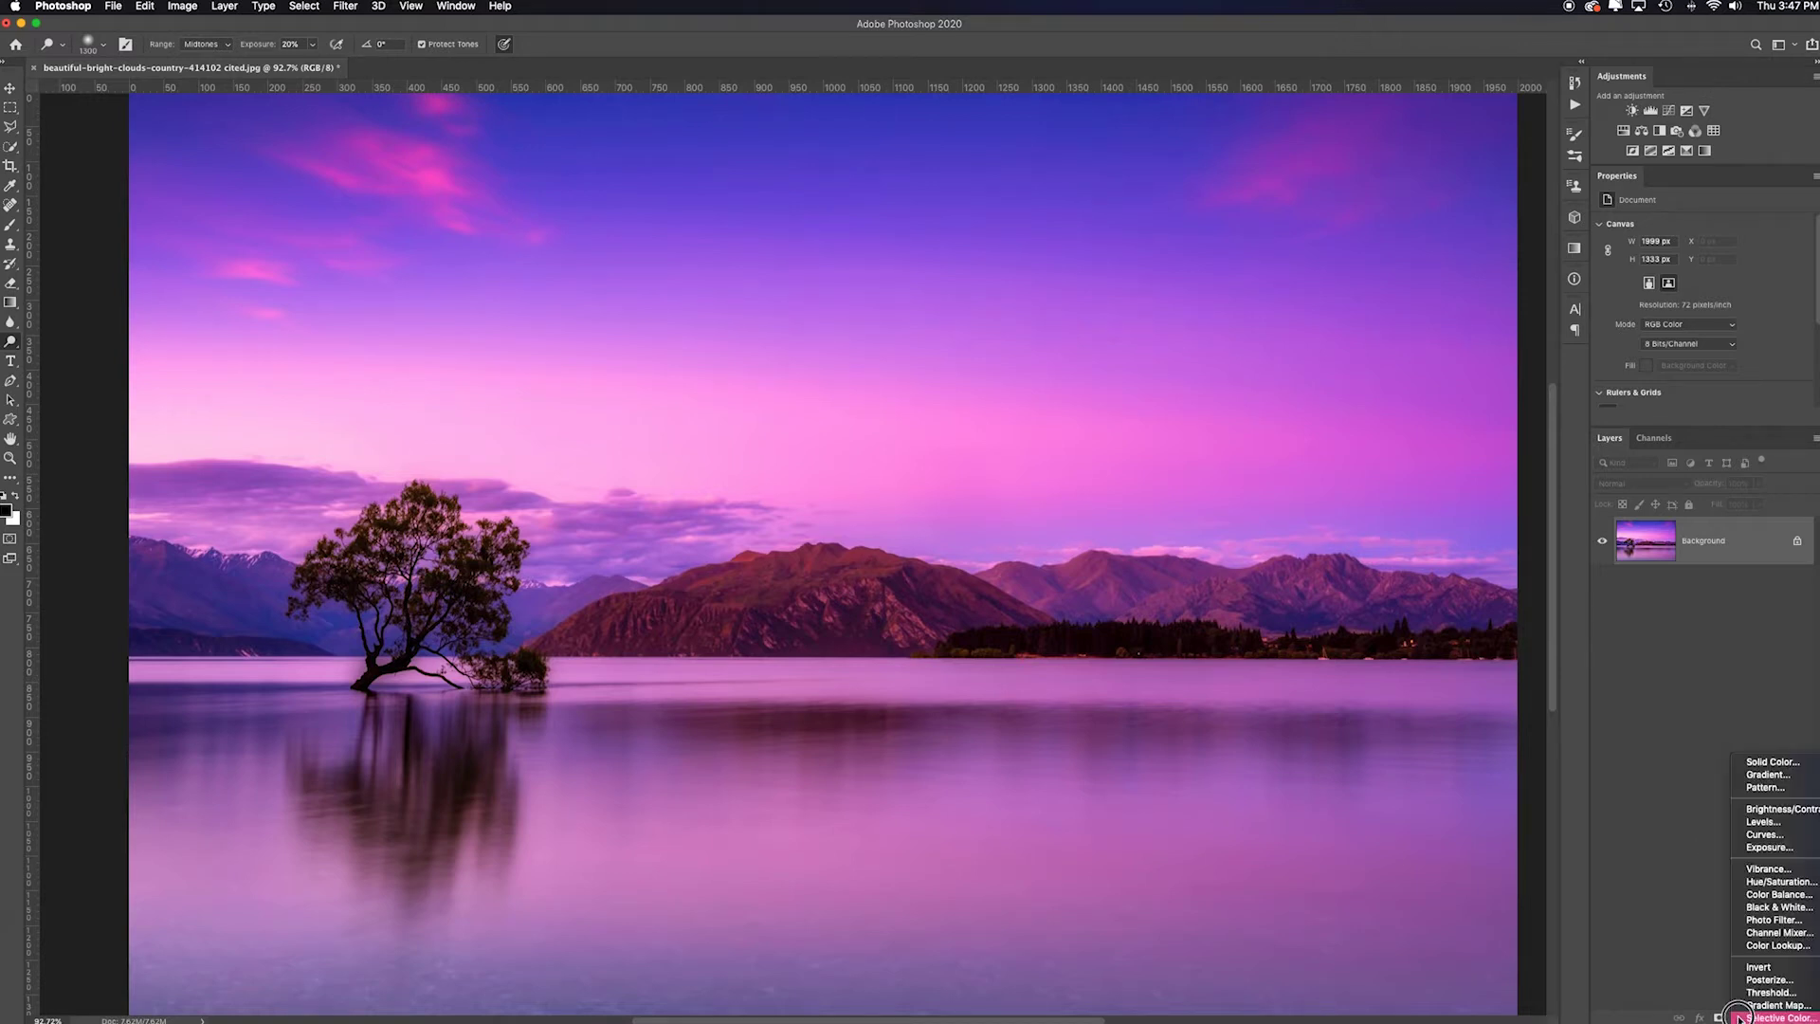
click(1741, 1017)
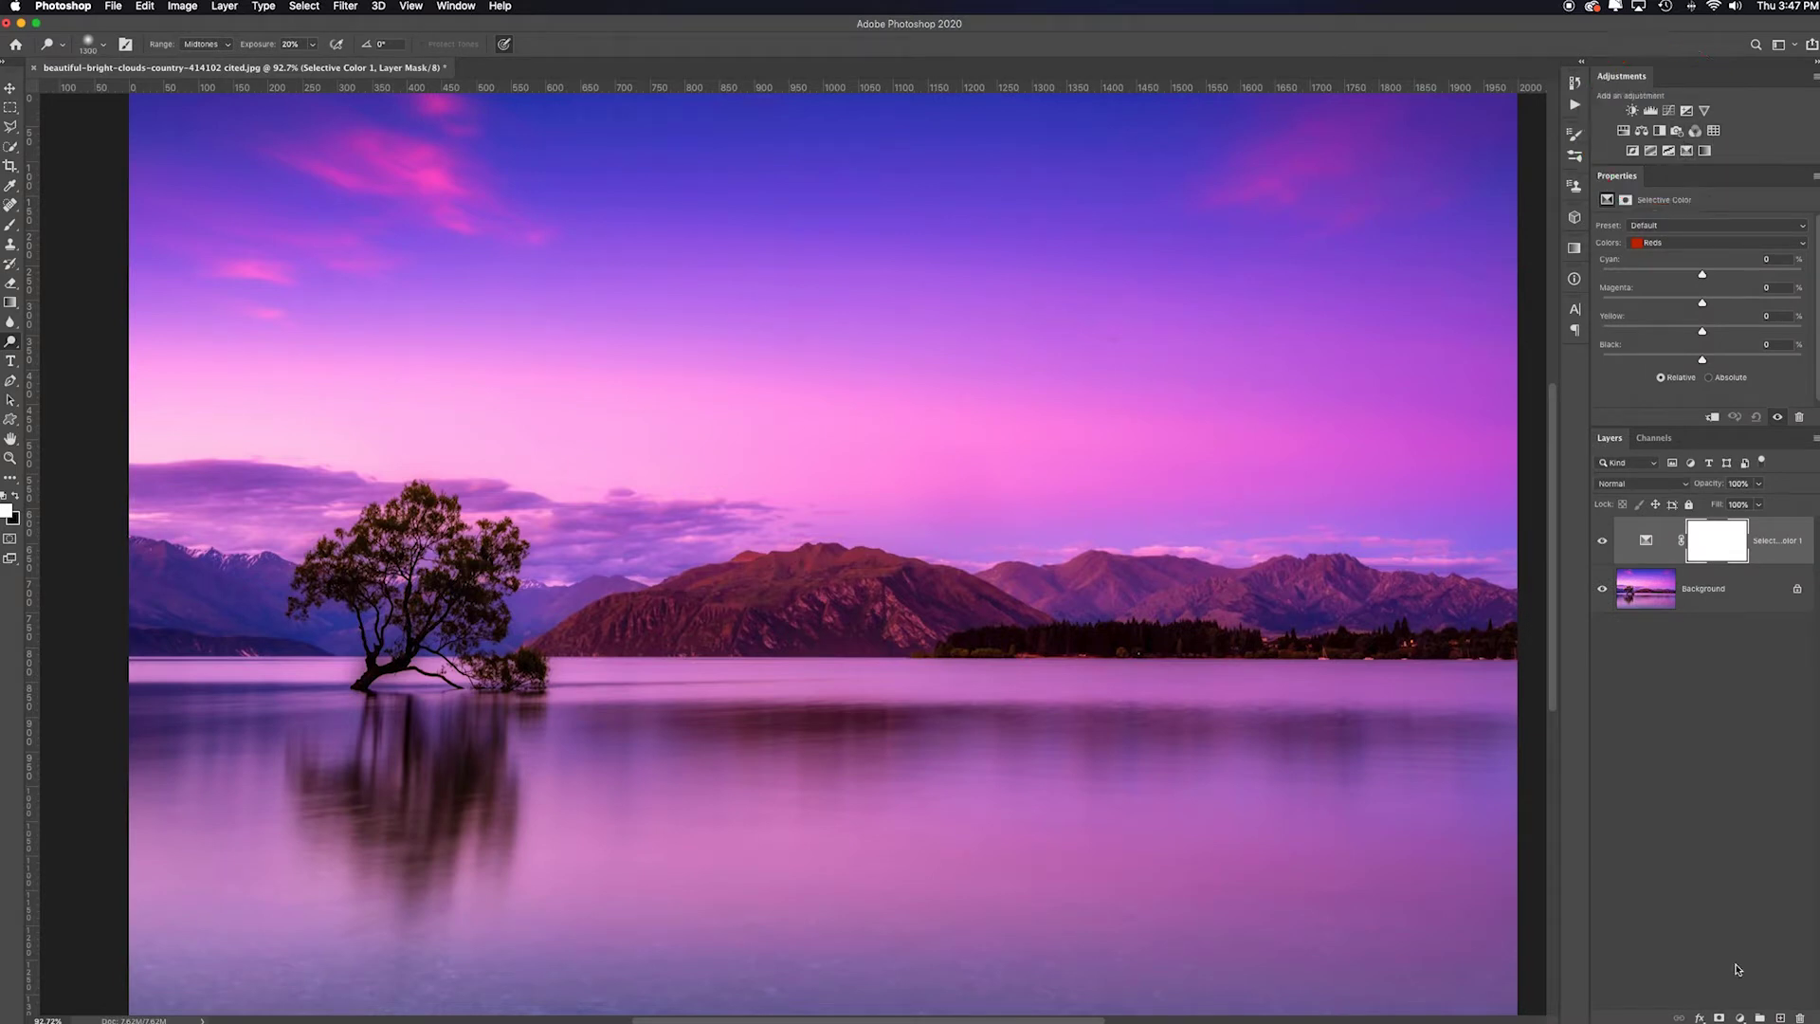
click(1740, 1019)
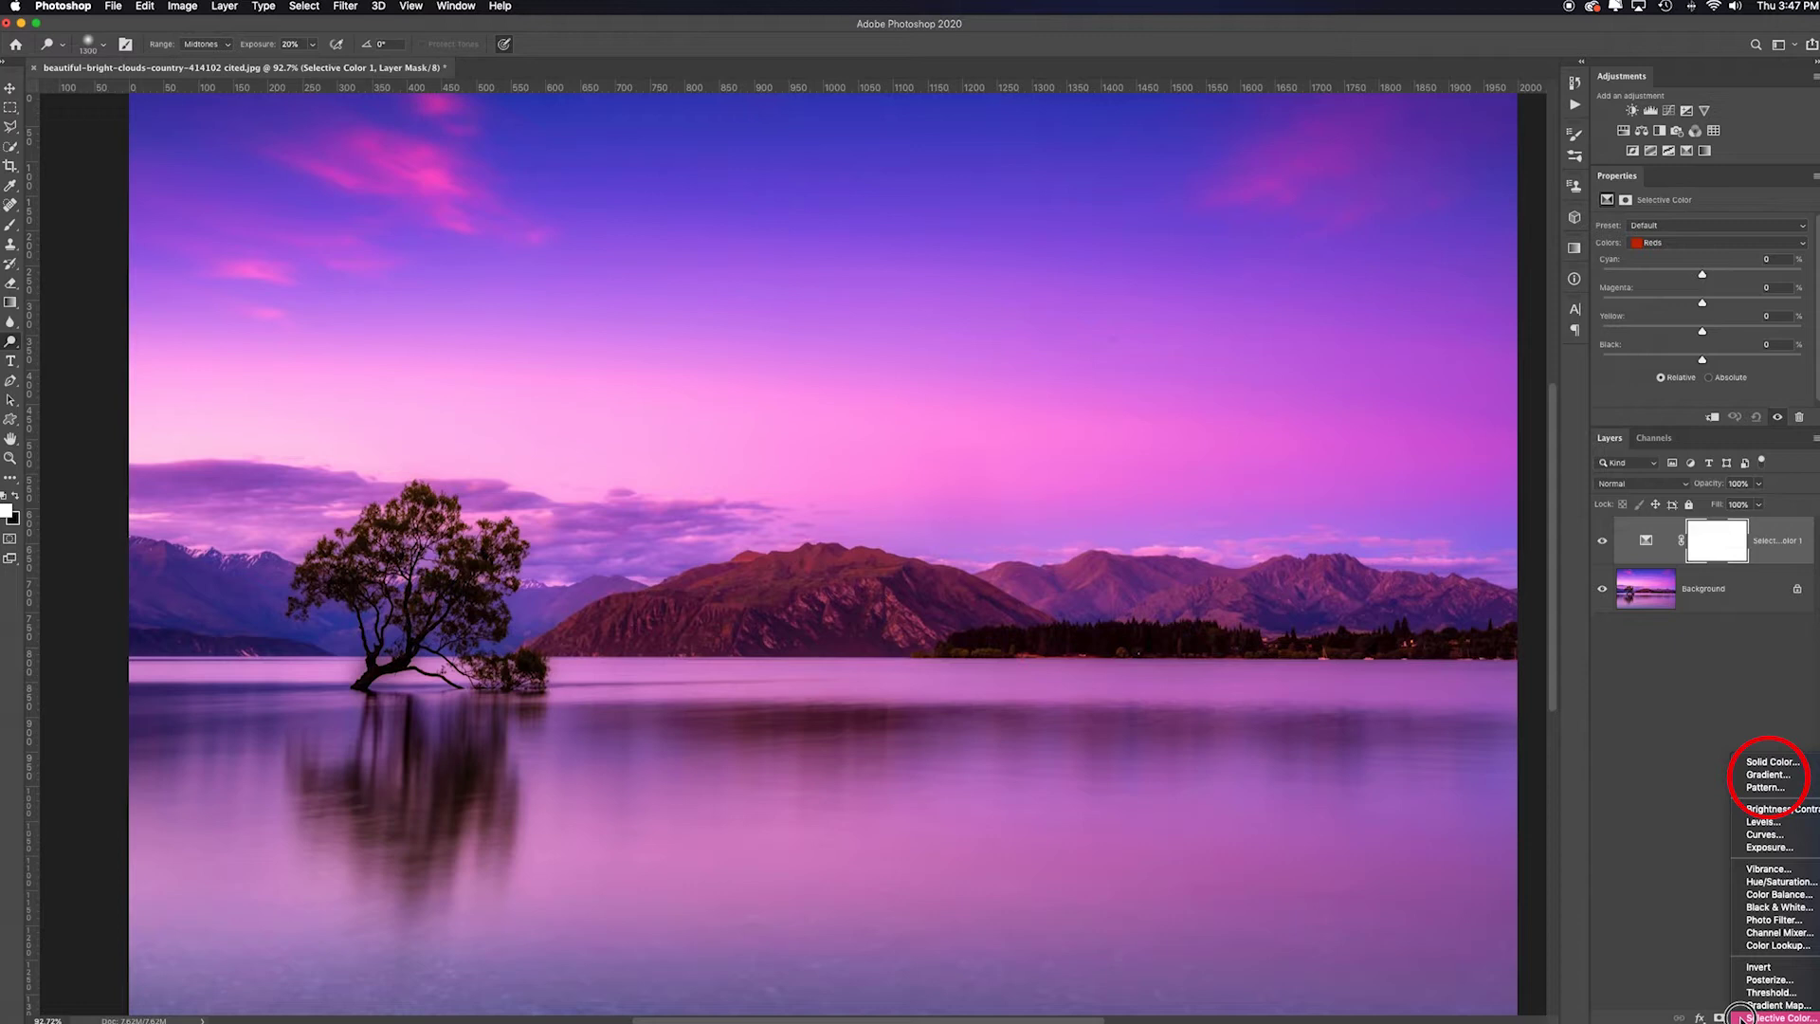
click(1775, 775)
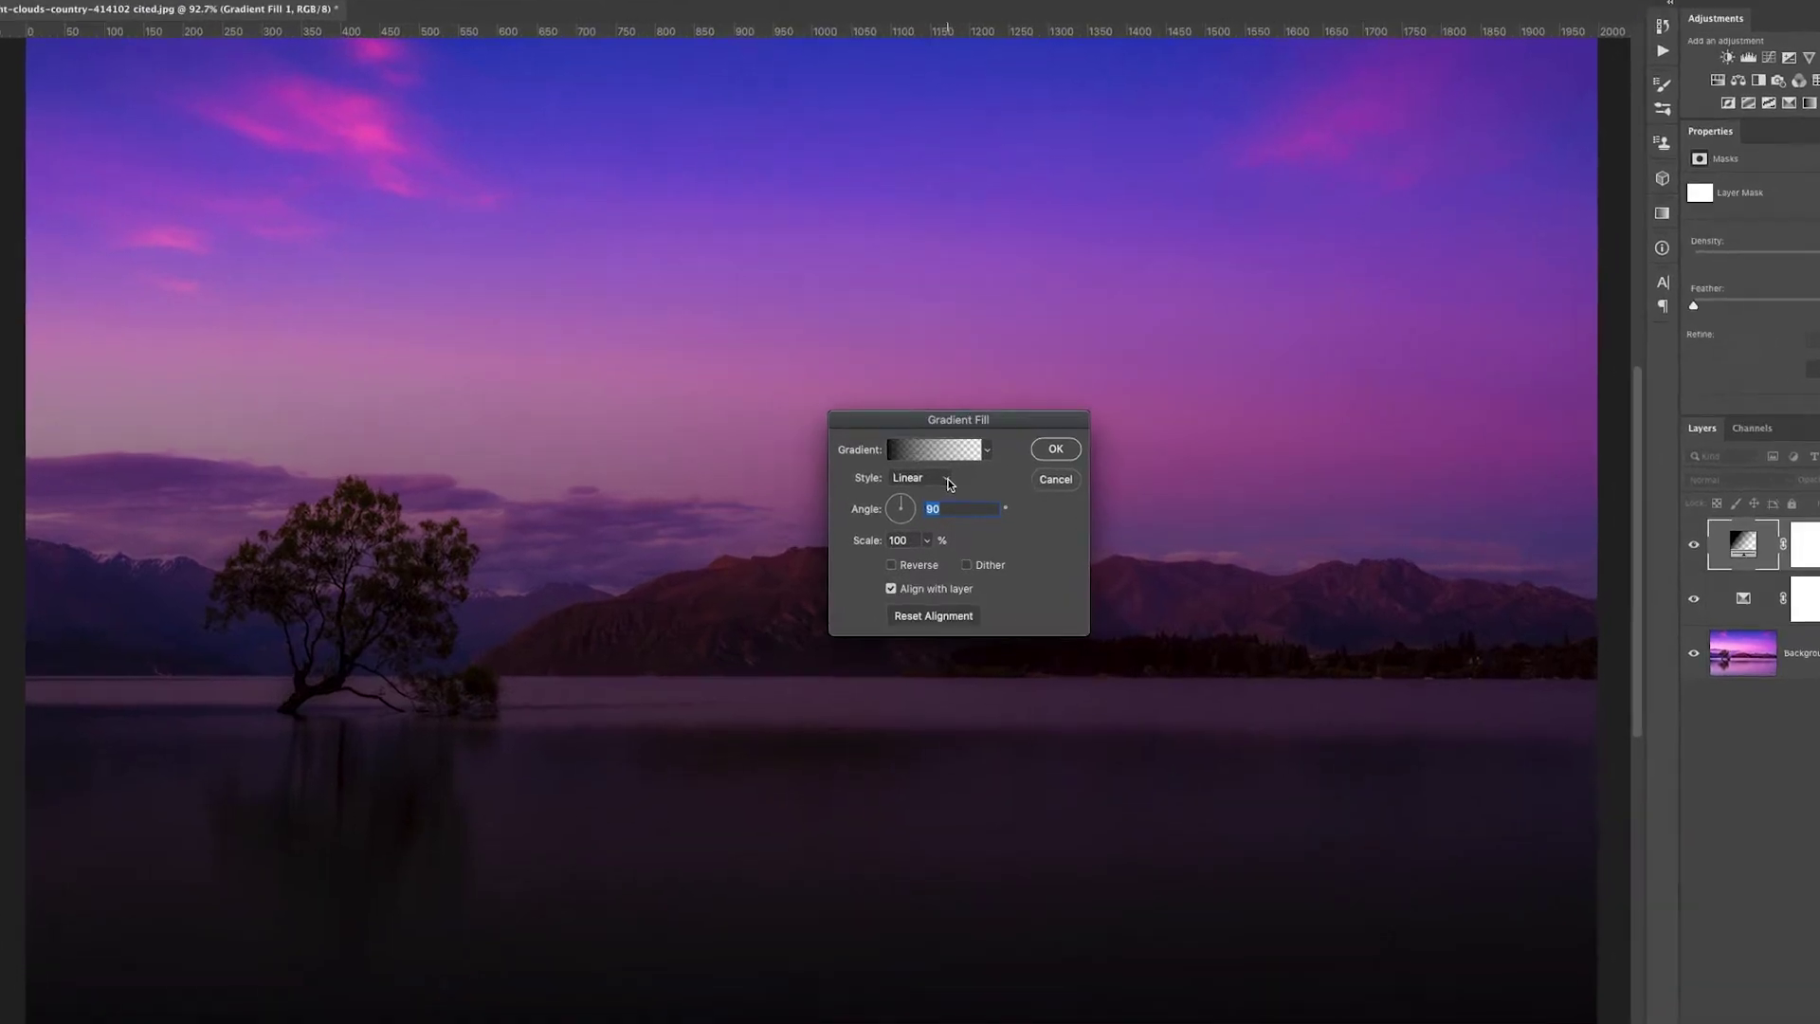
Preview the Radial, Angle, Reflected and Diamond gradient styles.
click(943, 482)
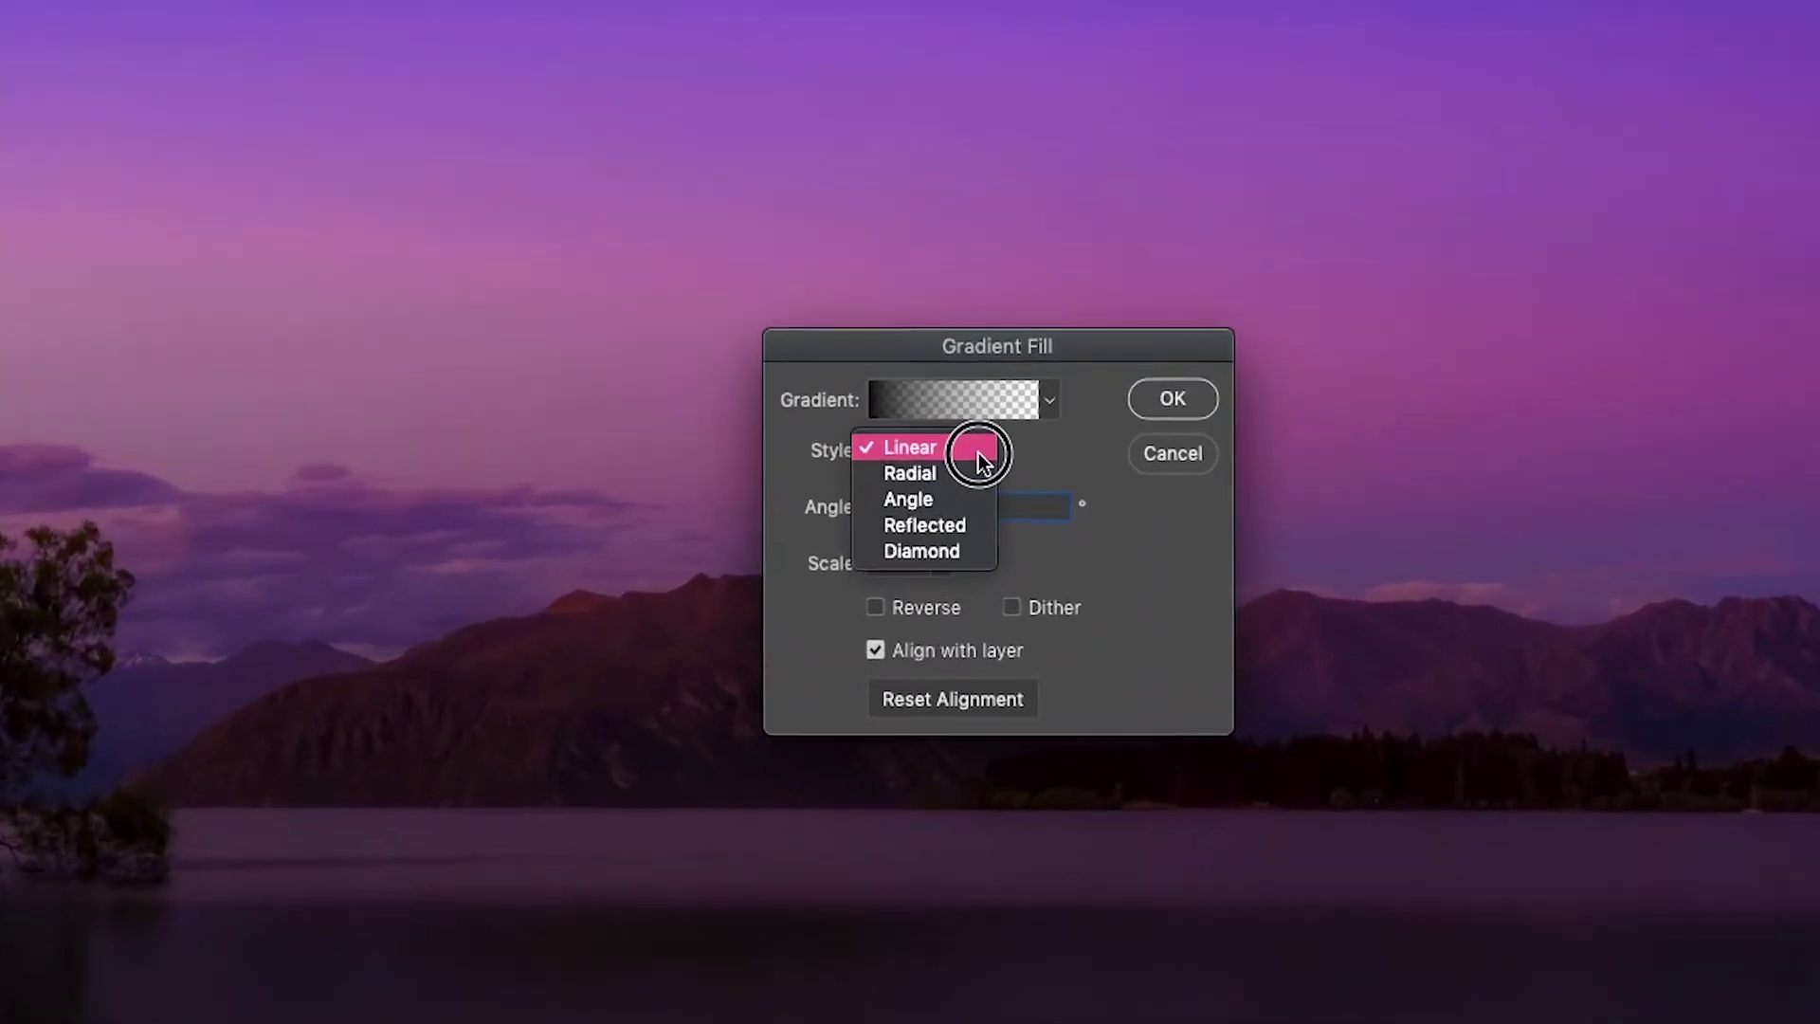
click(954, 480)
click(976, 452)
click(970, 472)
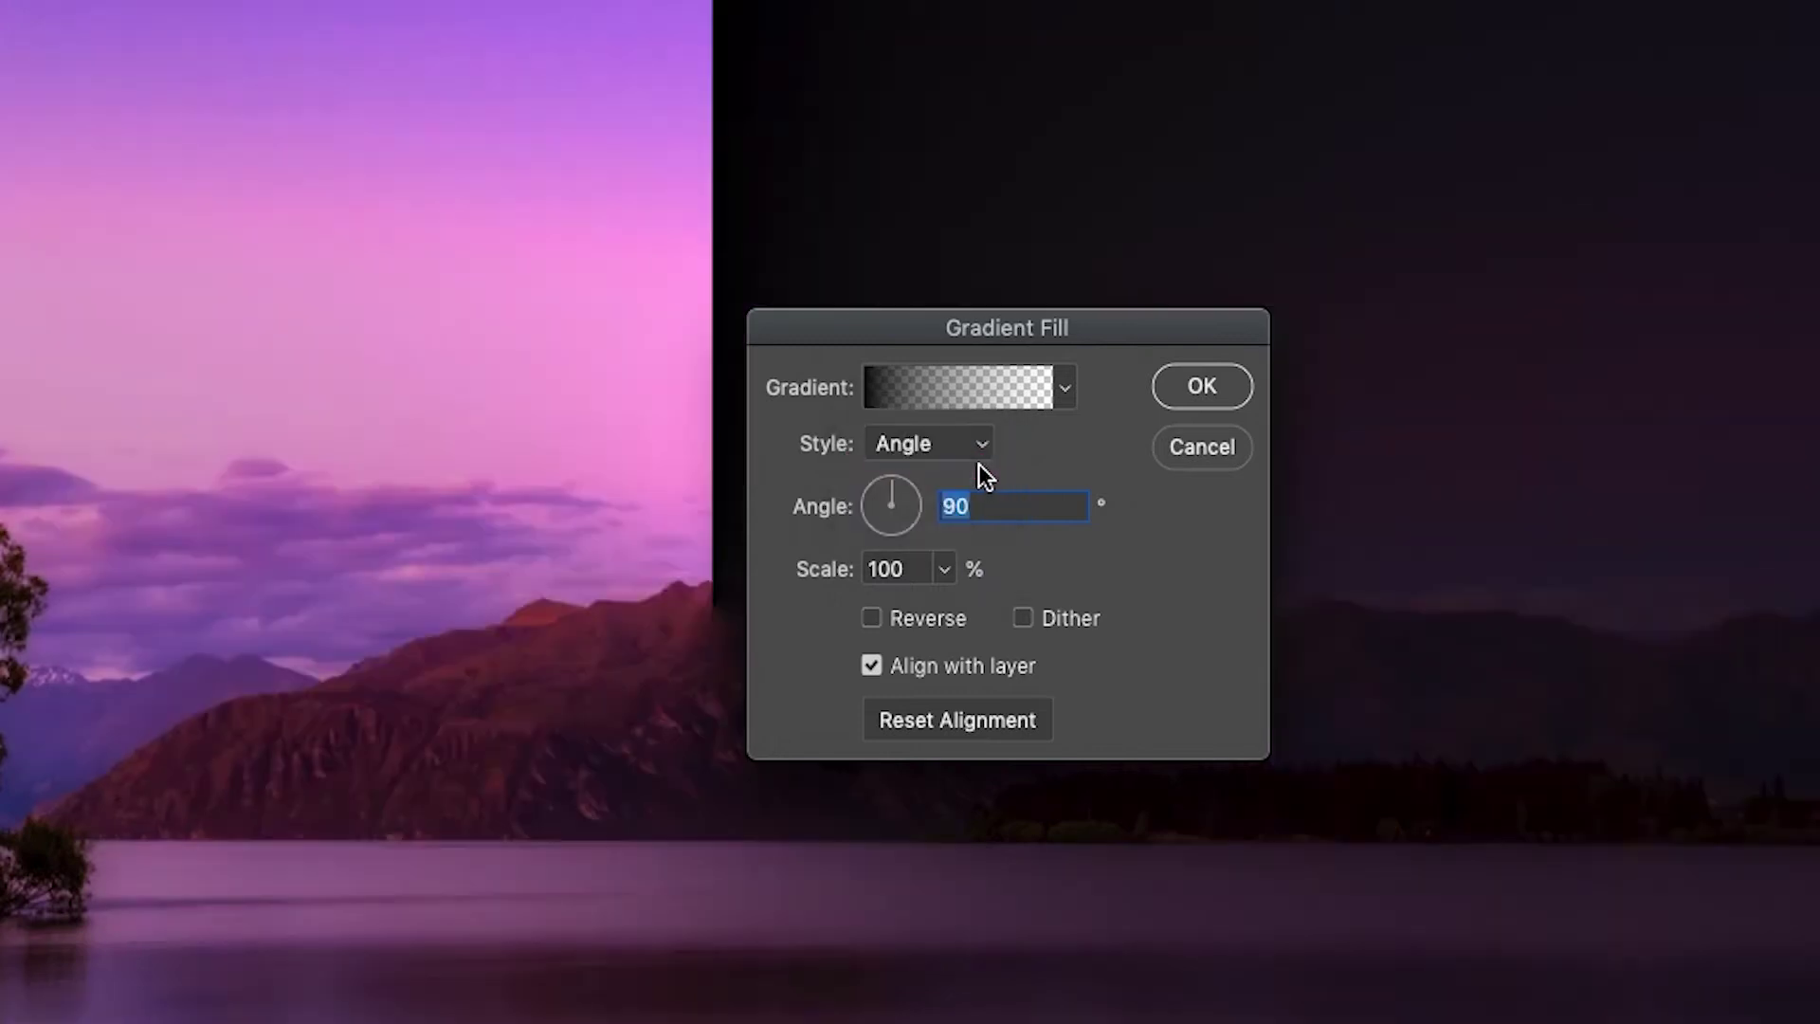
click(971, 453)
click(963, 476)
click(974, 448)
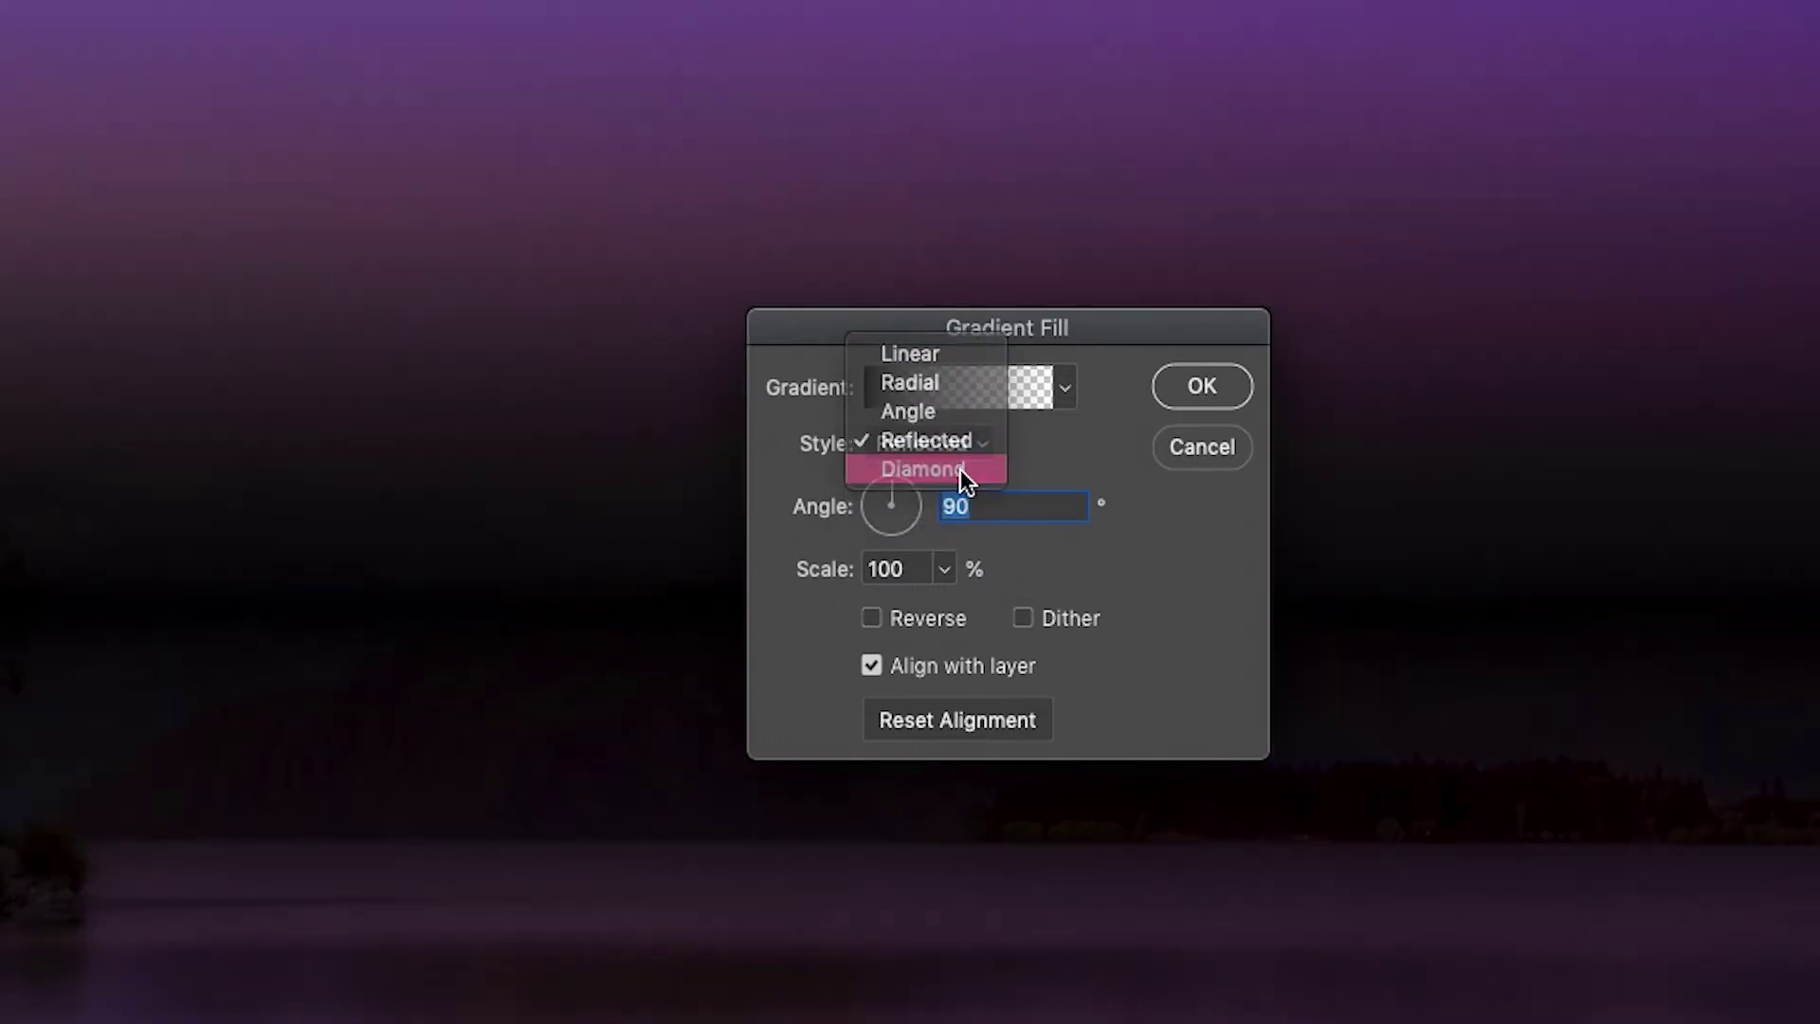
click(959, 471)
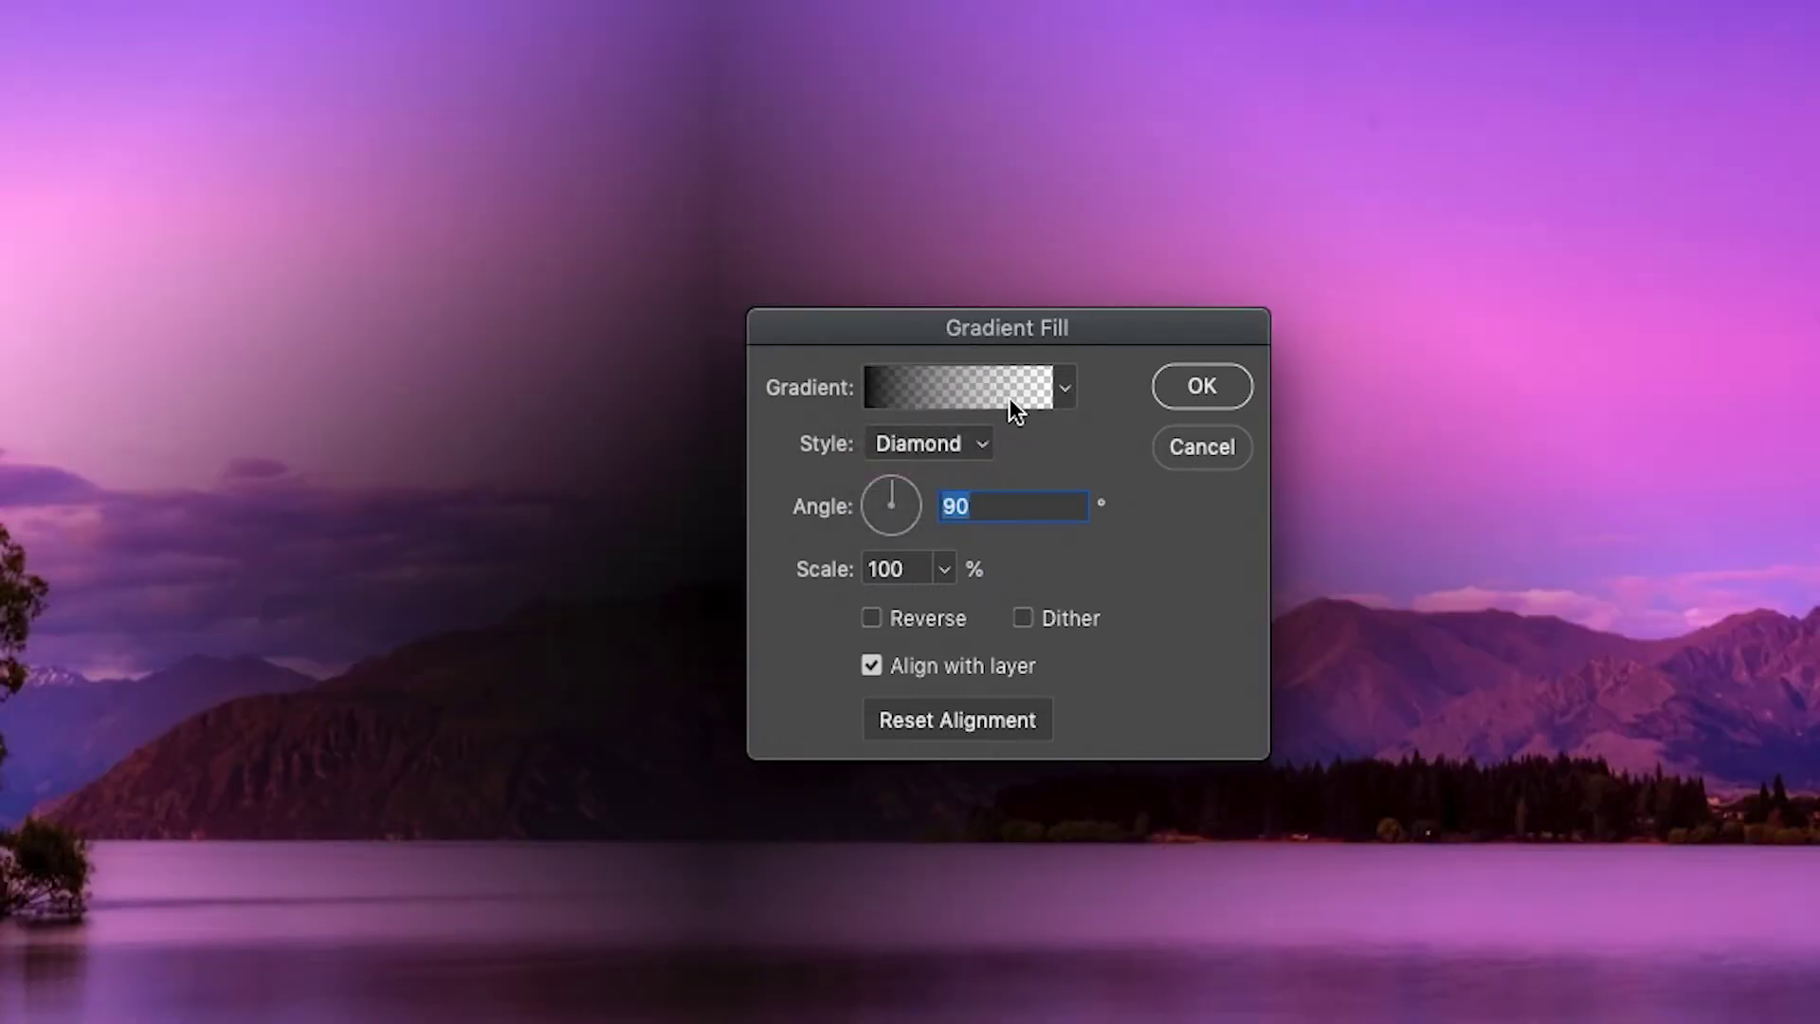
Apply a Linear gradient fill at an angle of -87.15°.
click(908, 454)
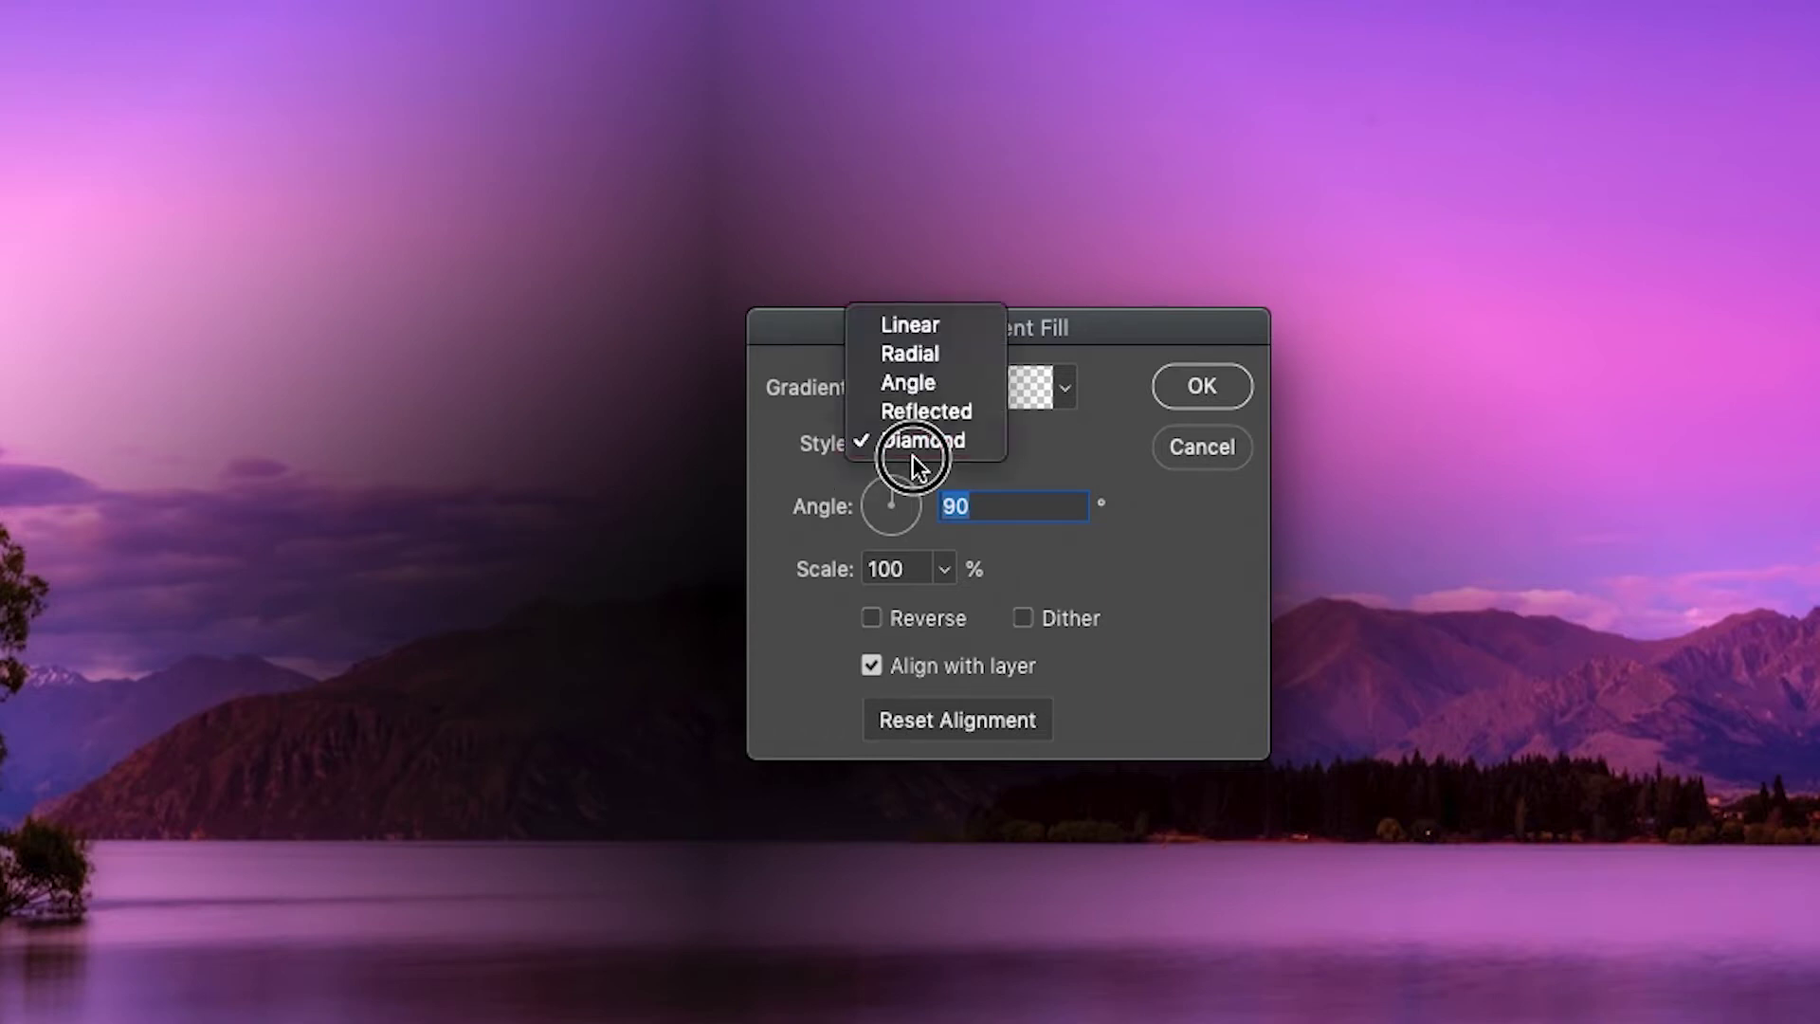
click(936, 328)
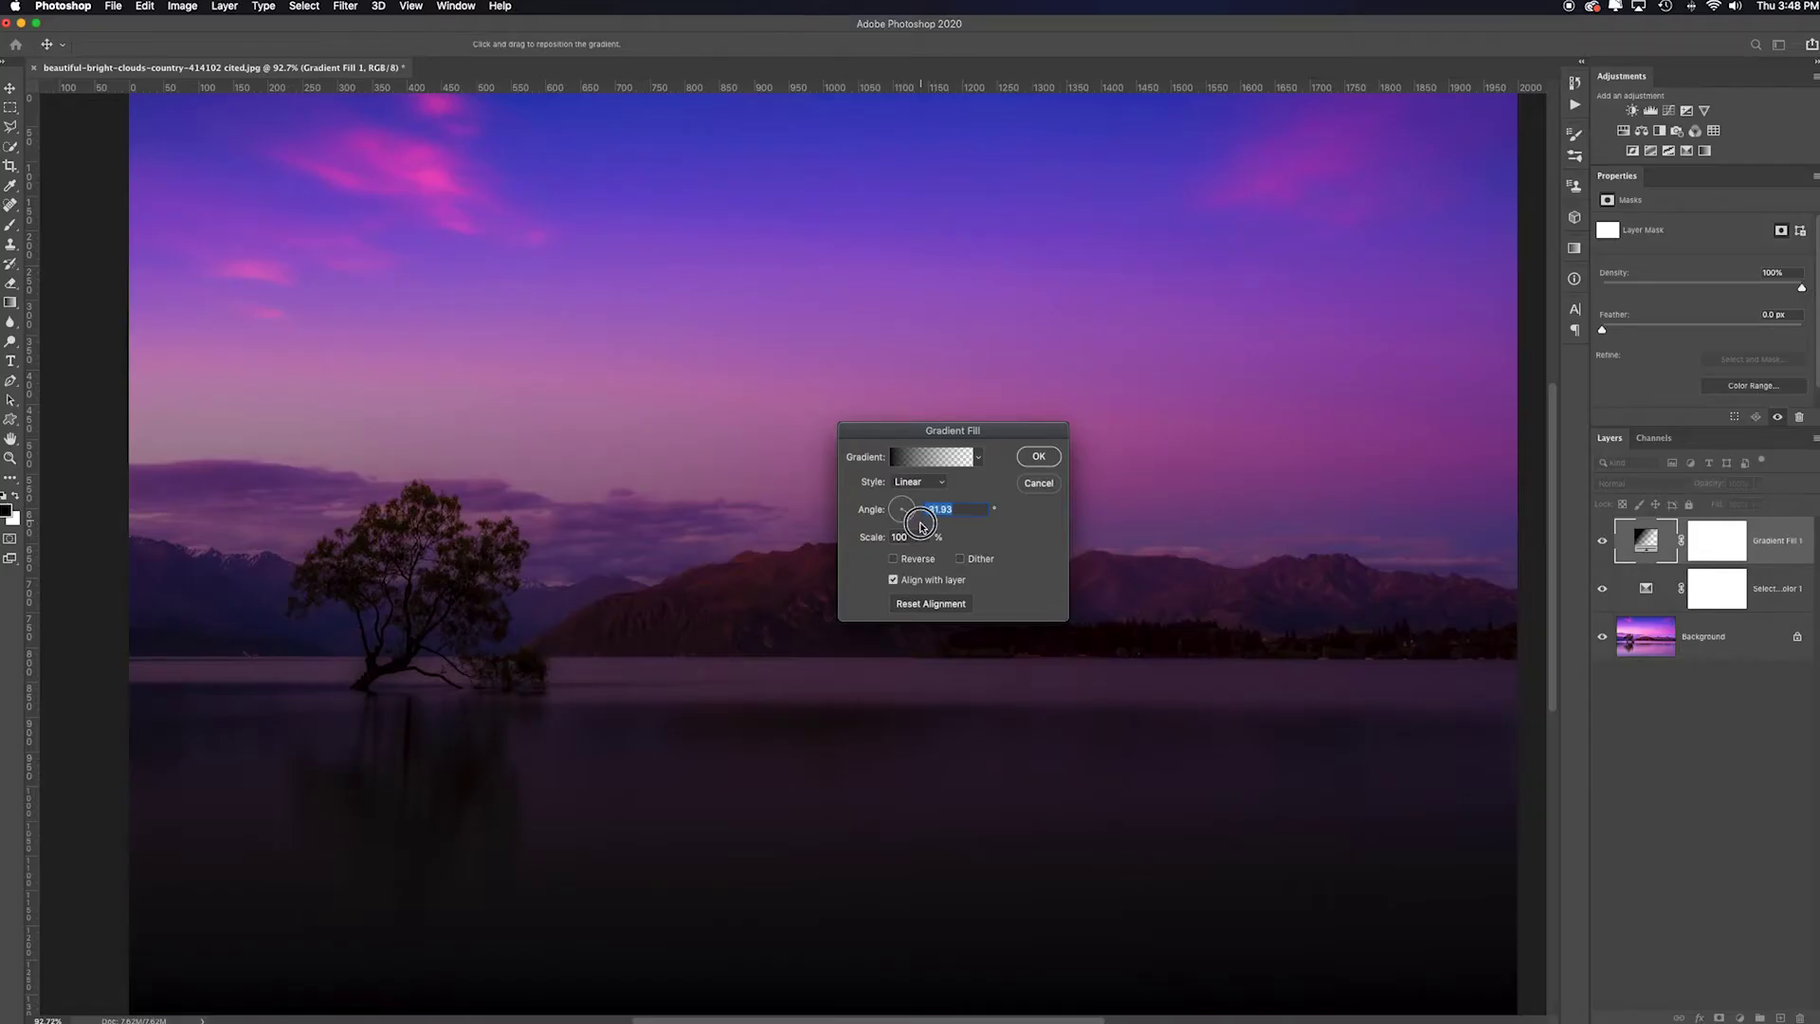
drag(902, 518, 903, 536)
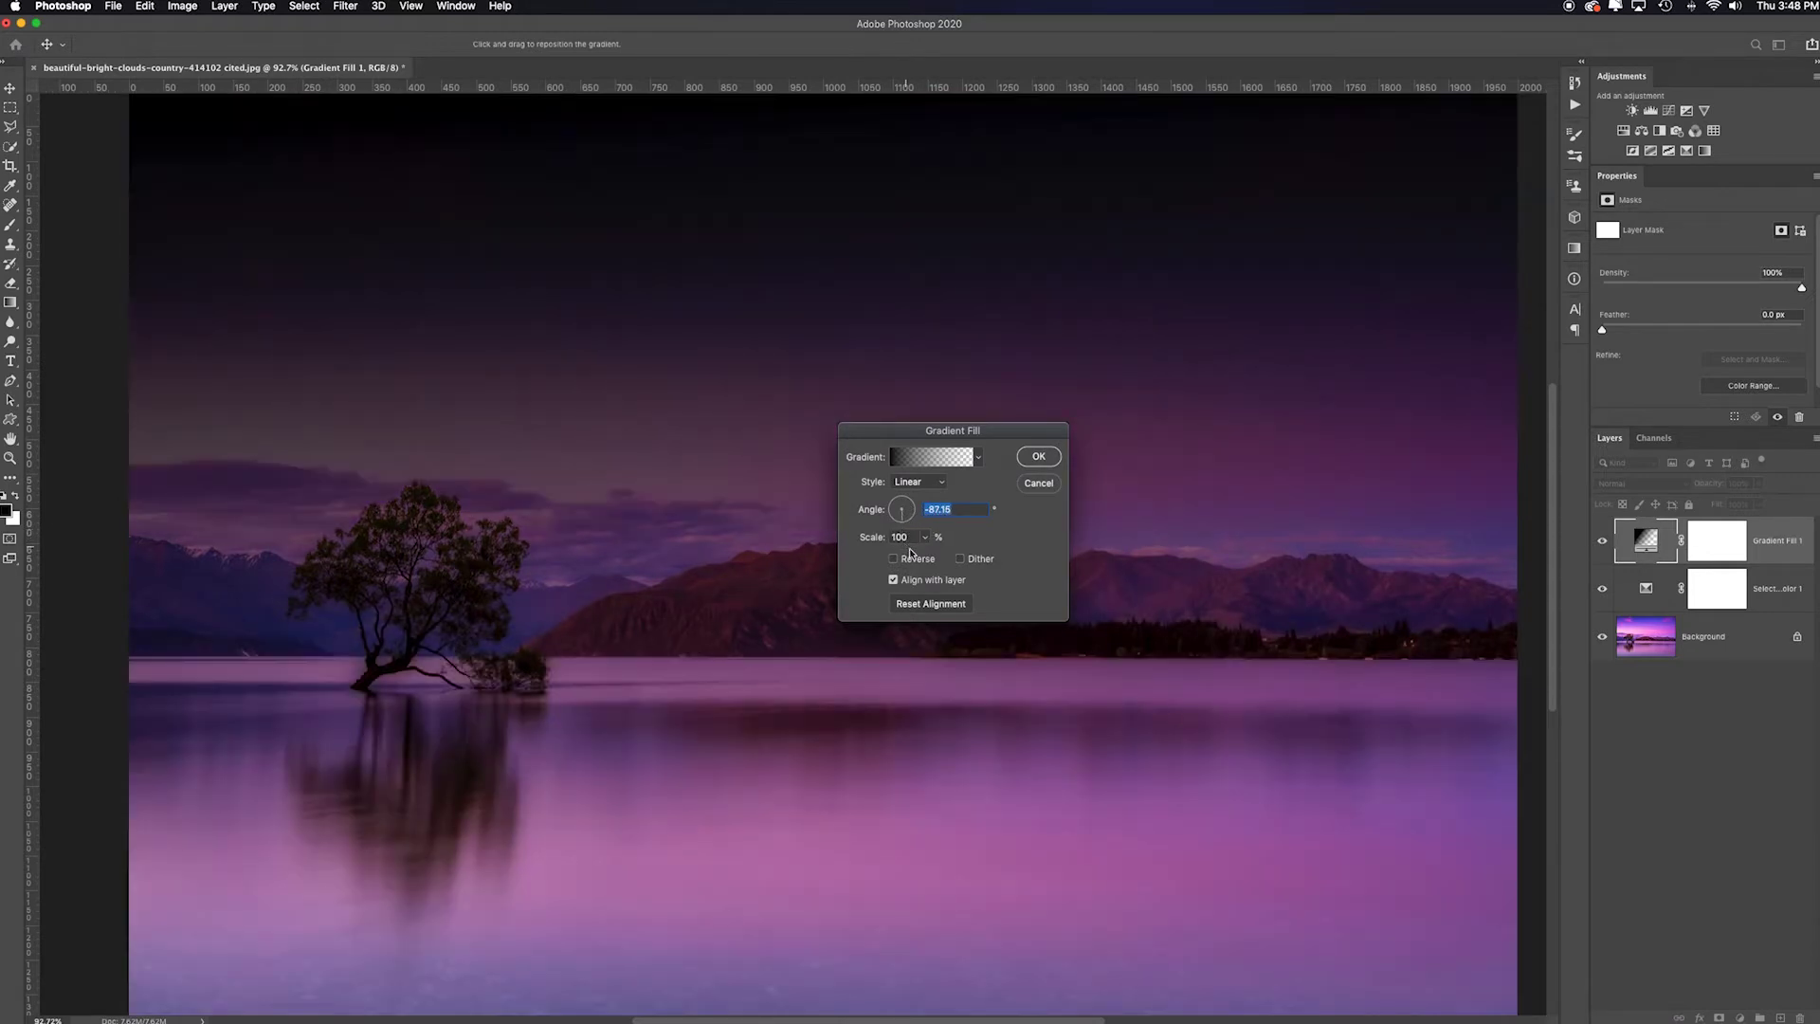
click(1040, 456)
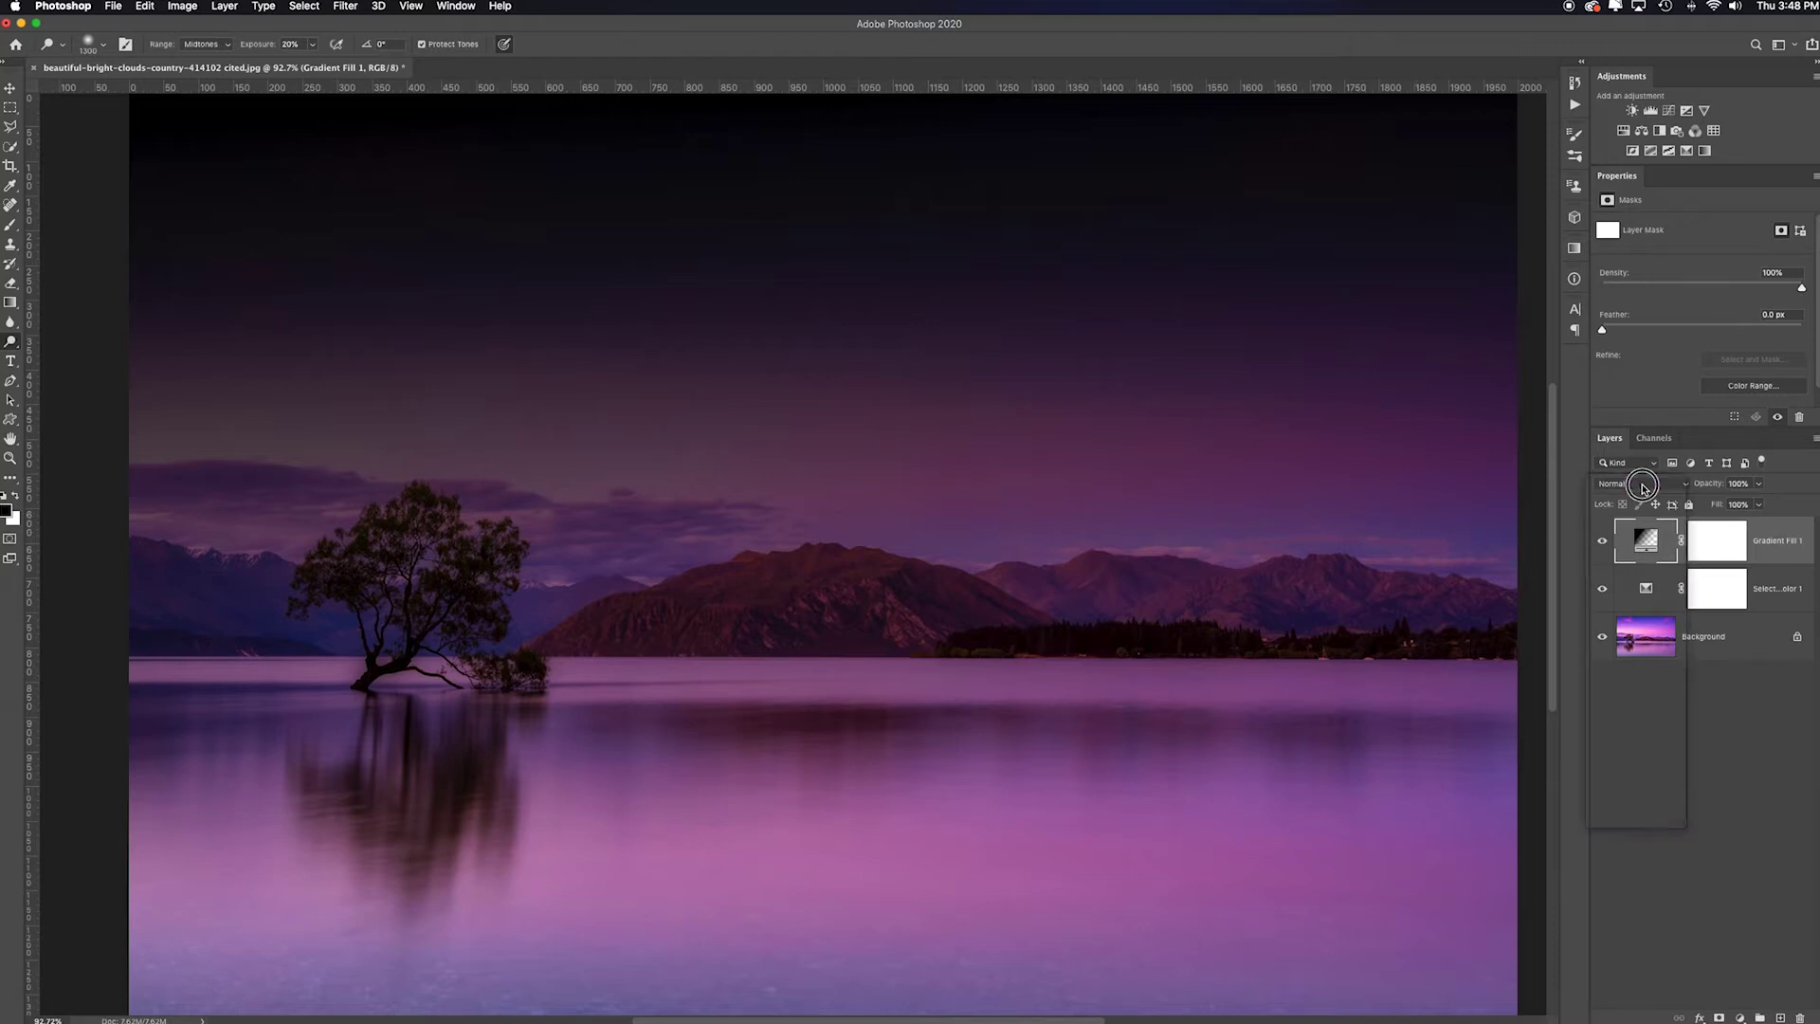
Set Gradient Fill 1's blend mode to Color and reopen its gradient settings.
click(1643, 485)
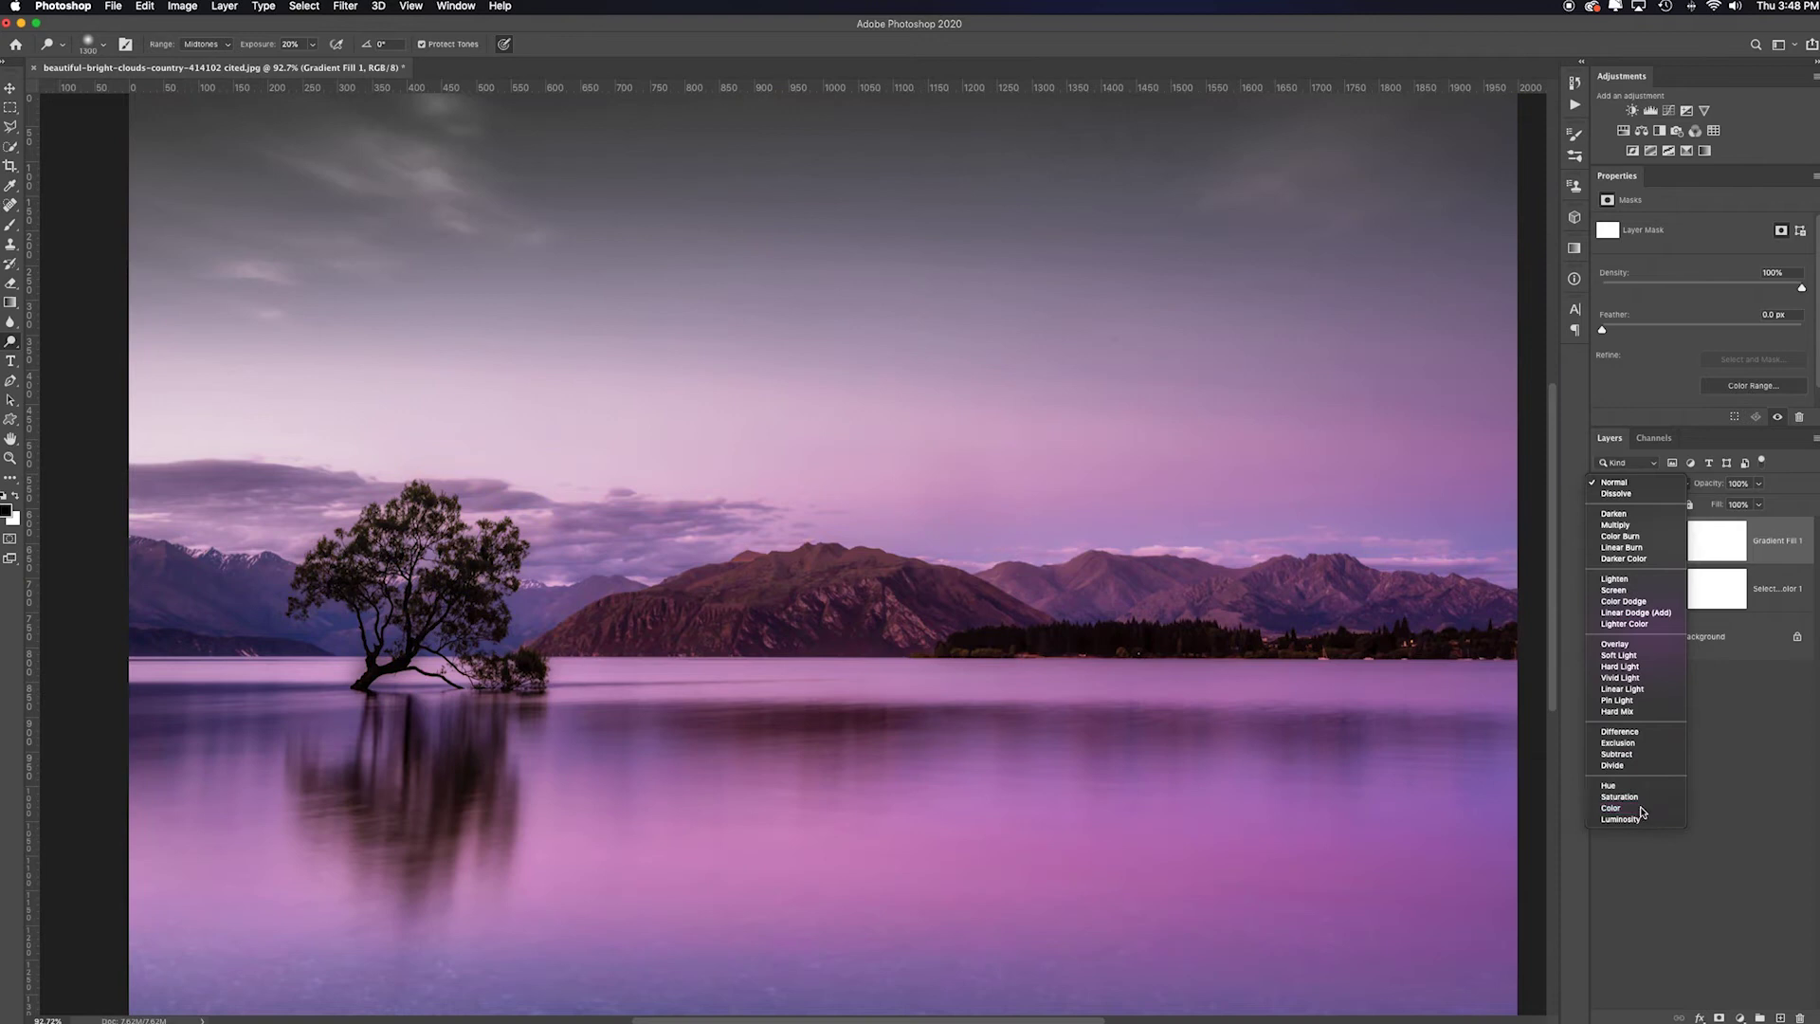
click(1640, 808)
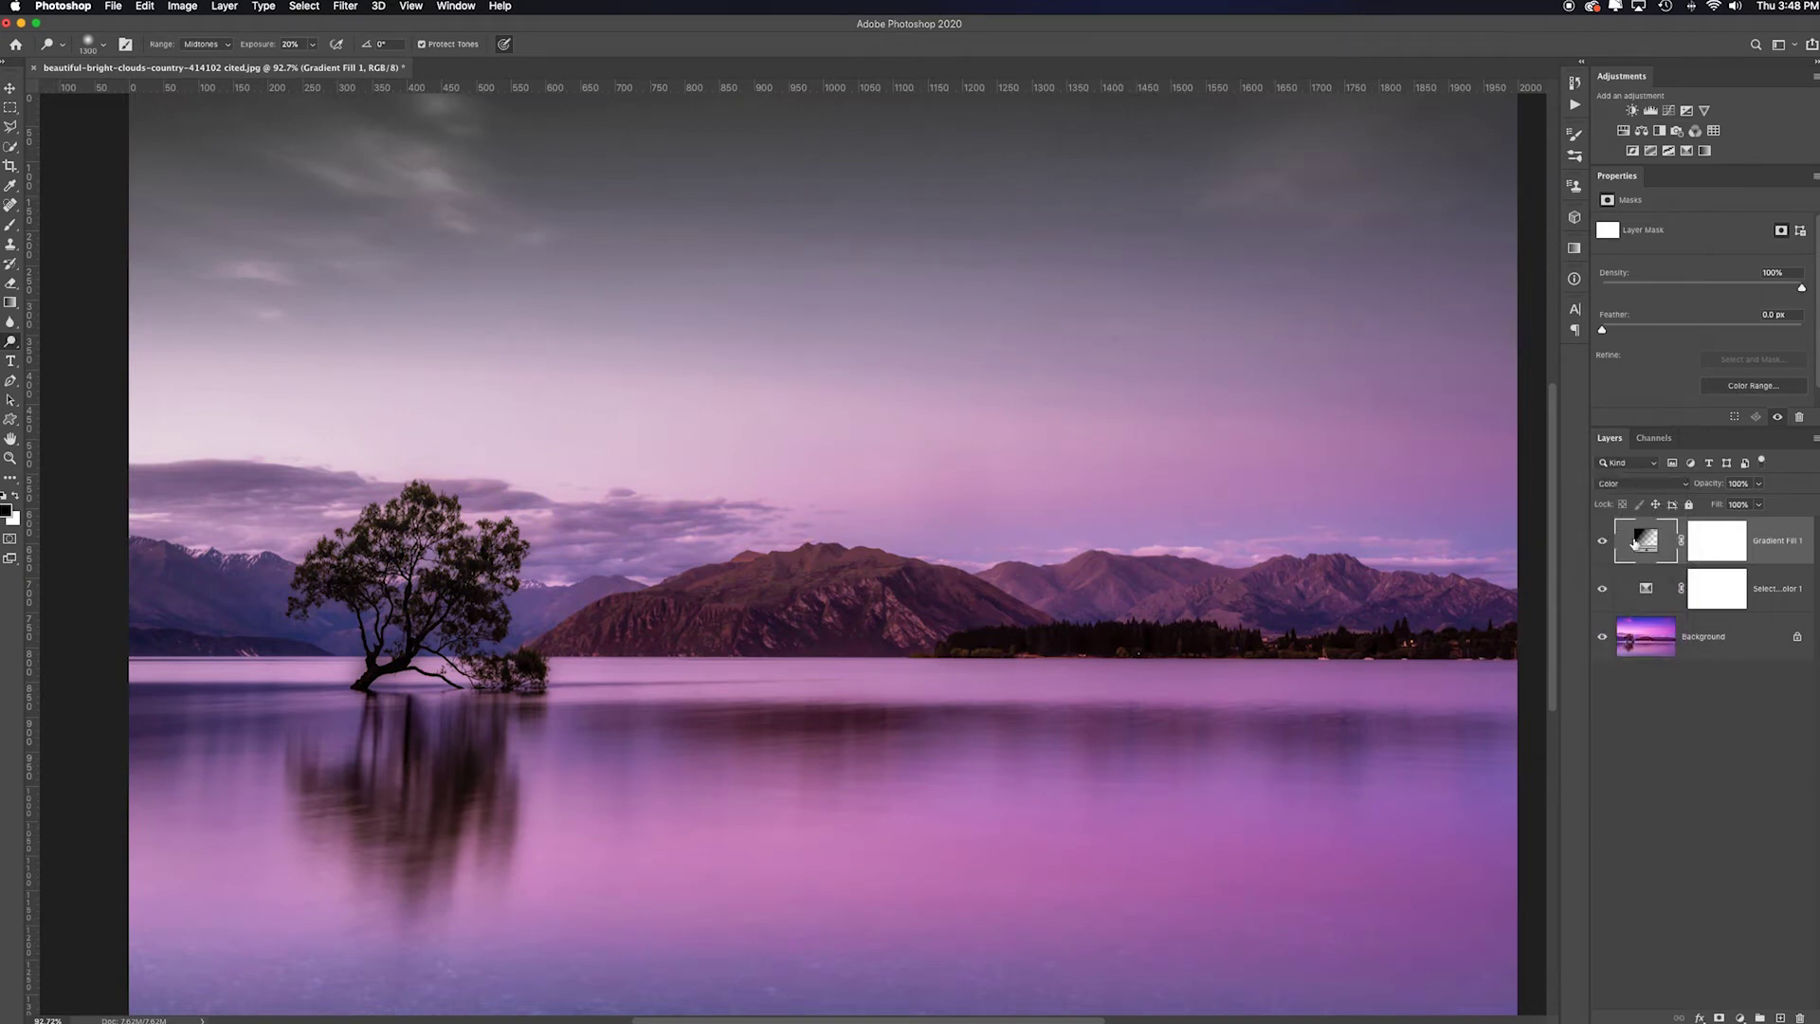
double_click(1634, 546)
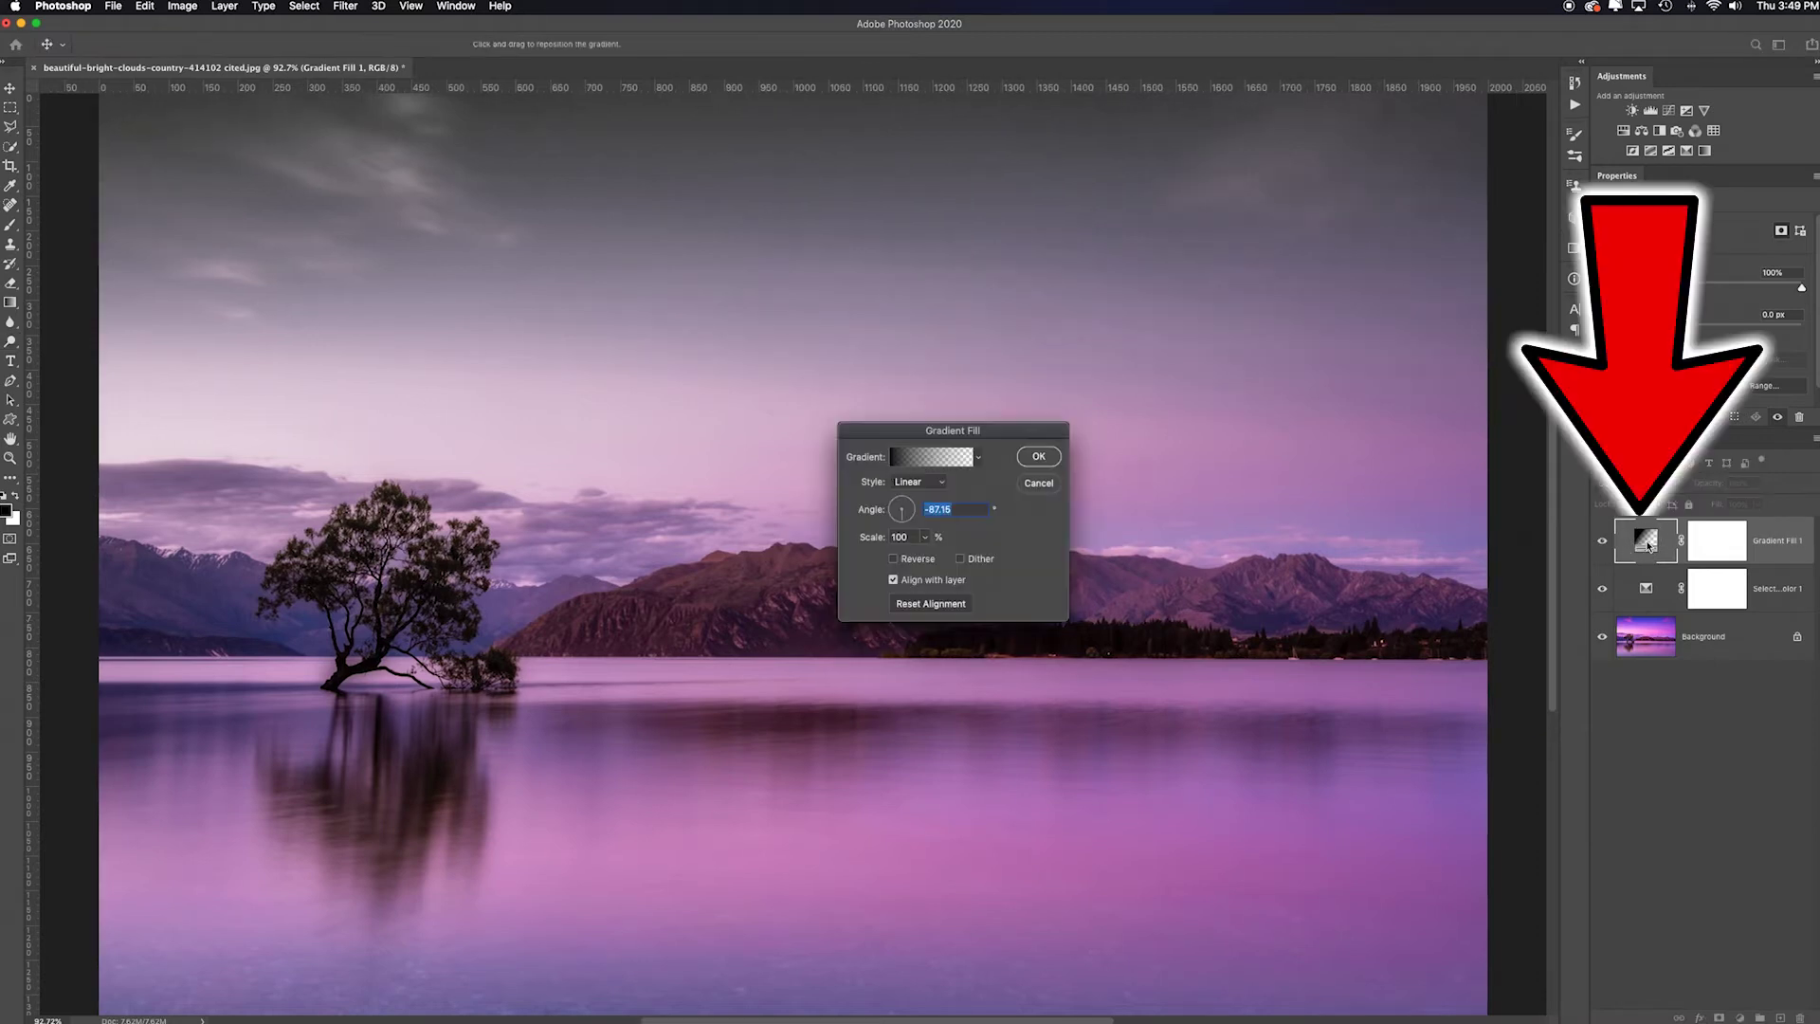
Preview several Blues gradient presets on the photo, ending on a bright cyan one.
click(979, 459)
click(856, 488)
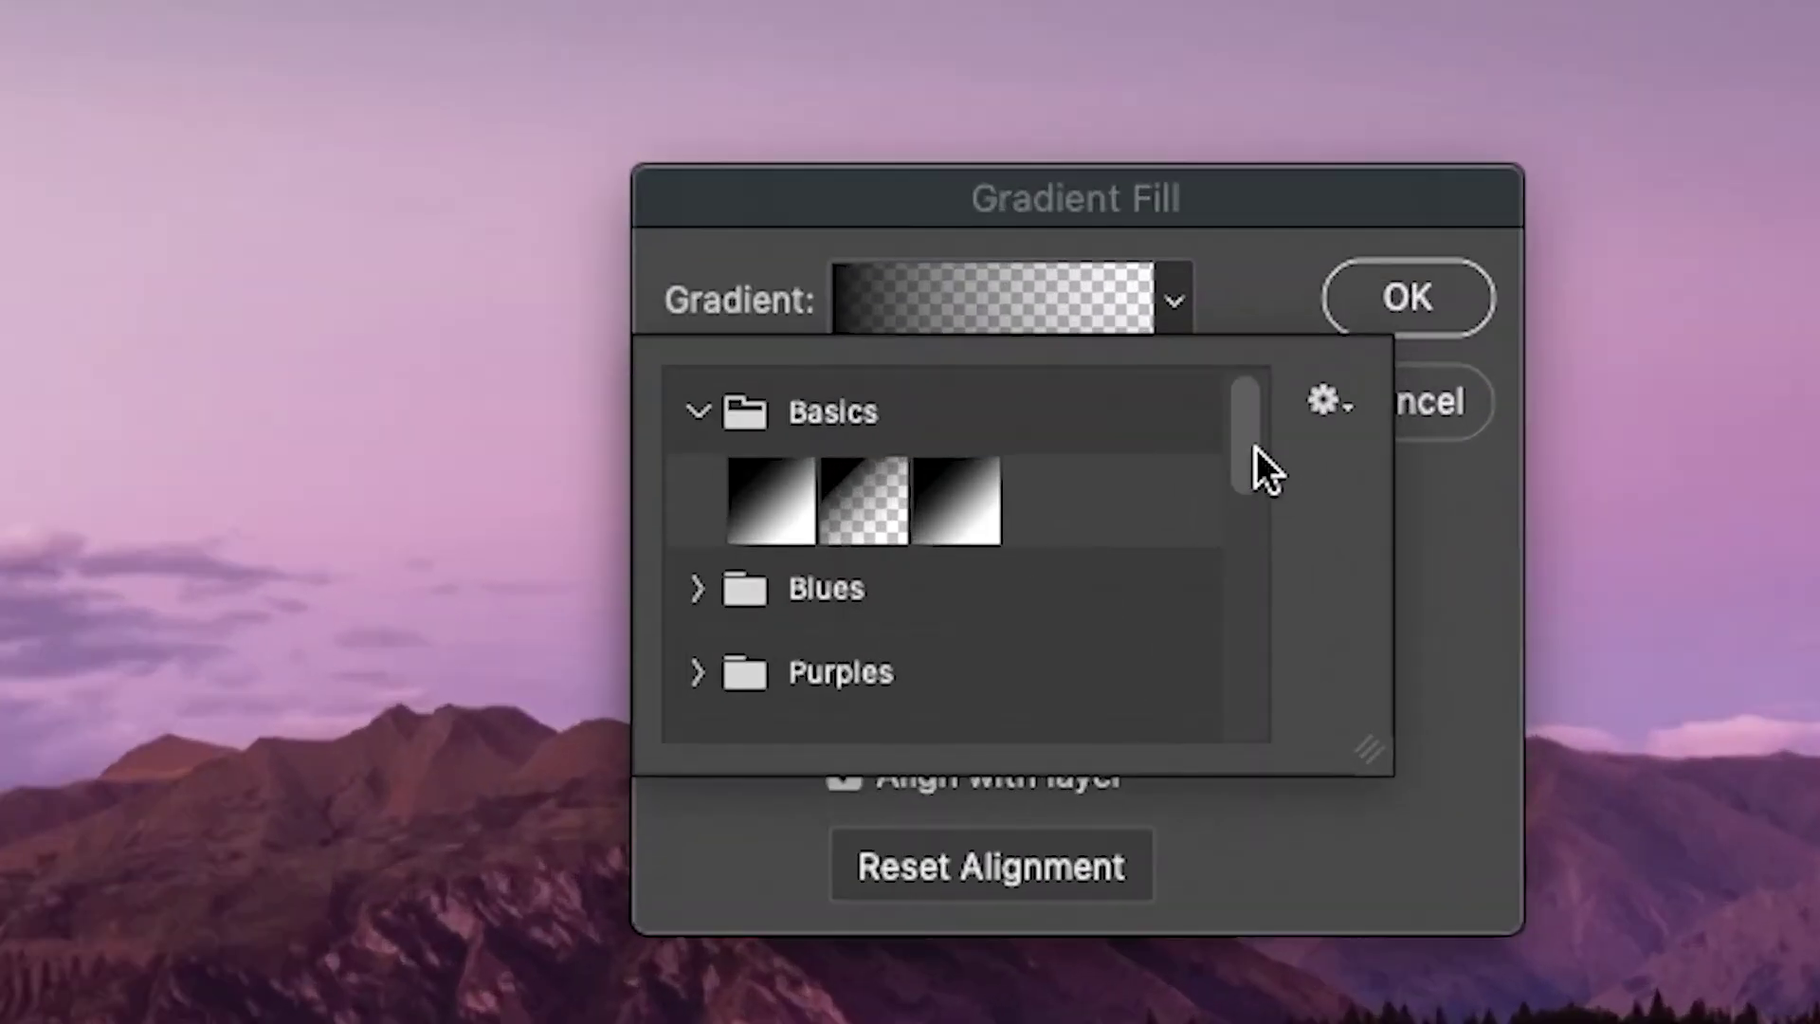
drag(1255, 448, 1271, 493)
click(698, 473)
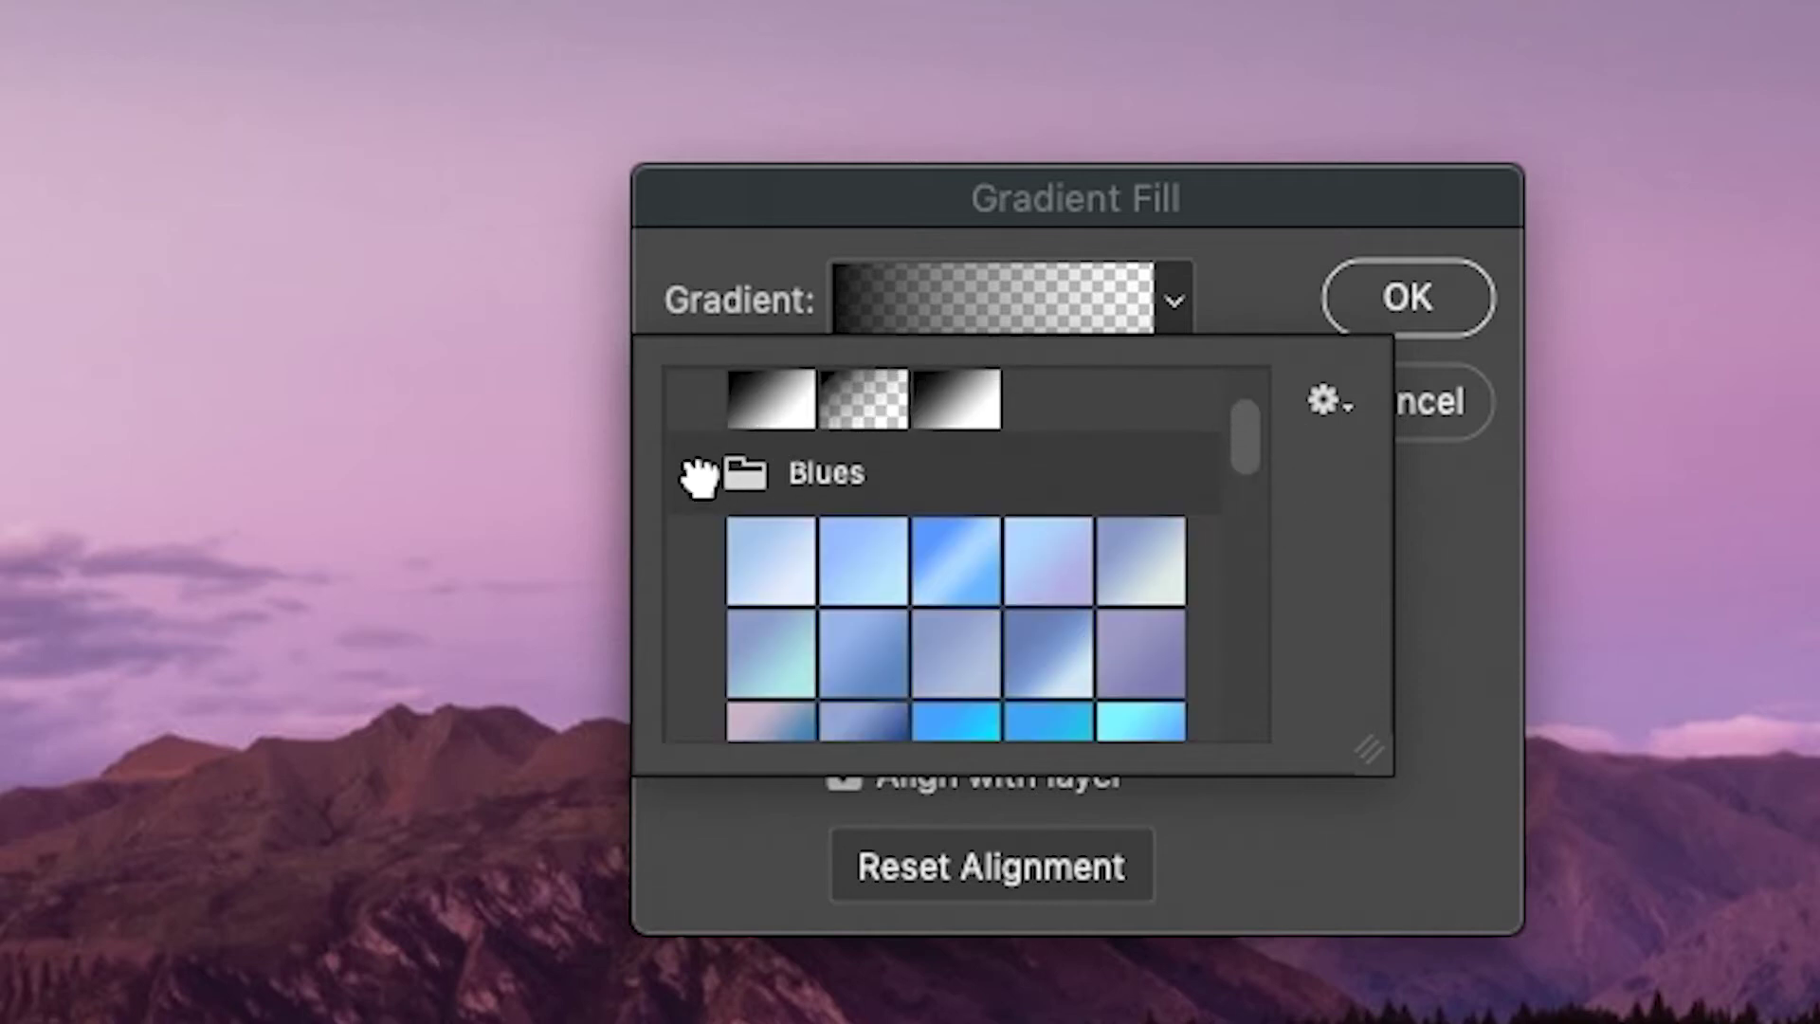
click(759, 544)
click(956, 560)
click(1046, 560)
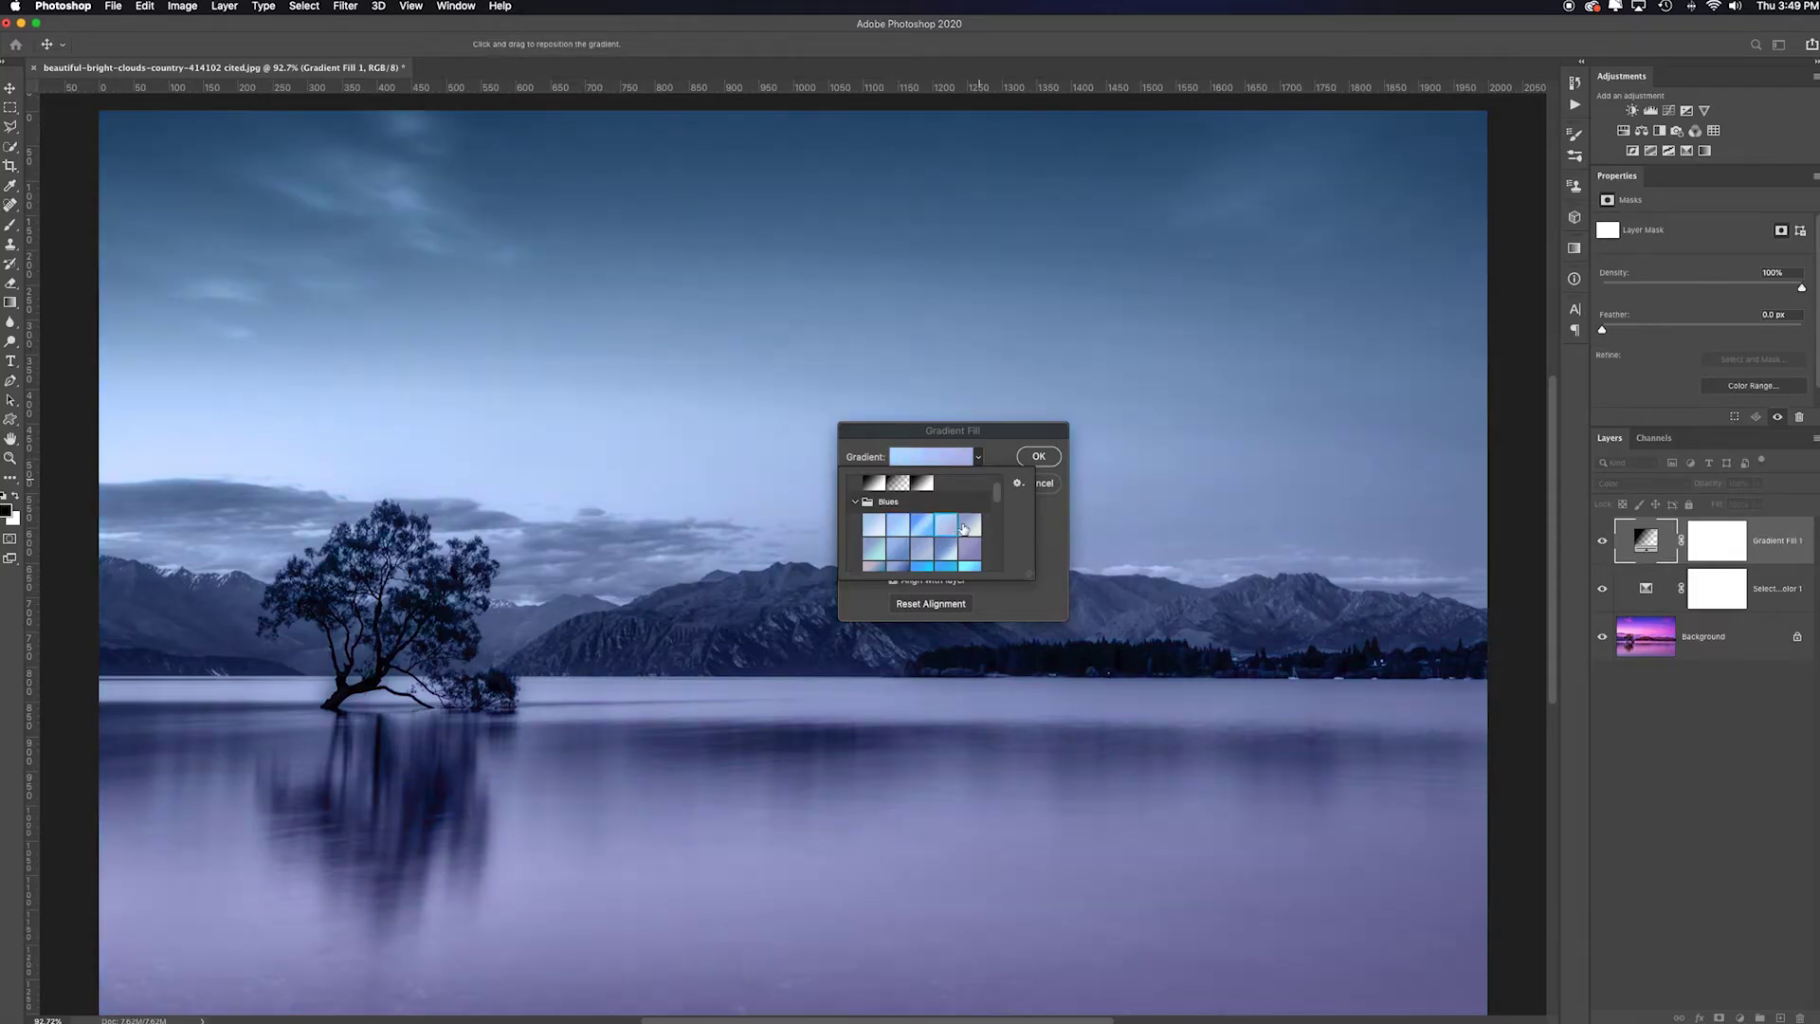
click(962, 528)
click(967, 547)
click(949, 552)
click(922, 553)
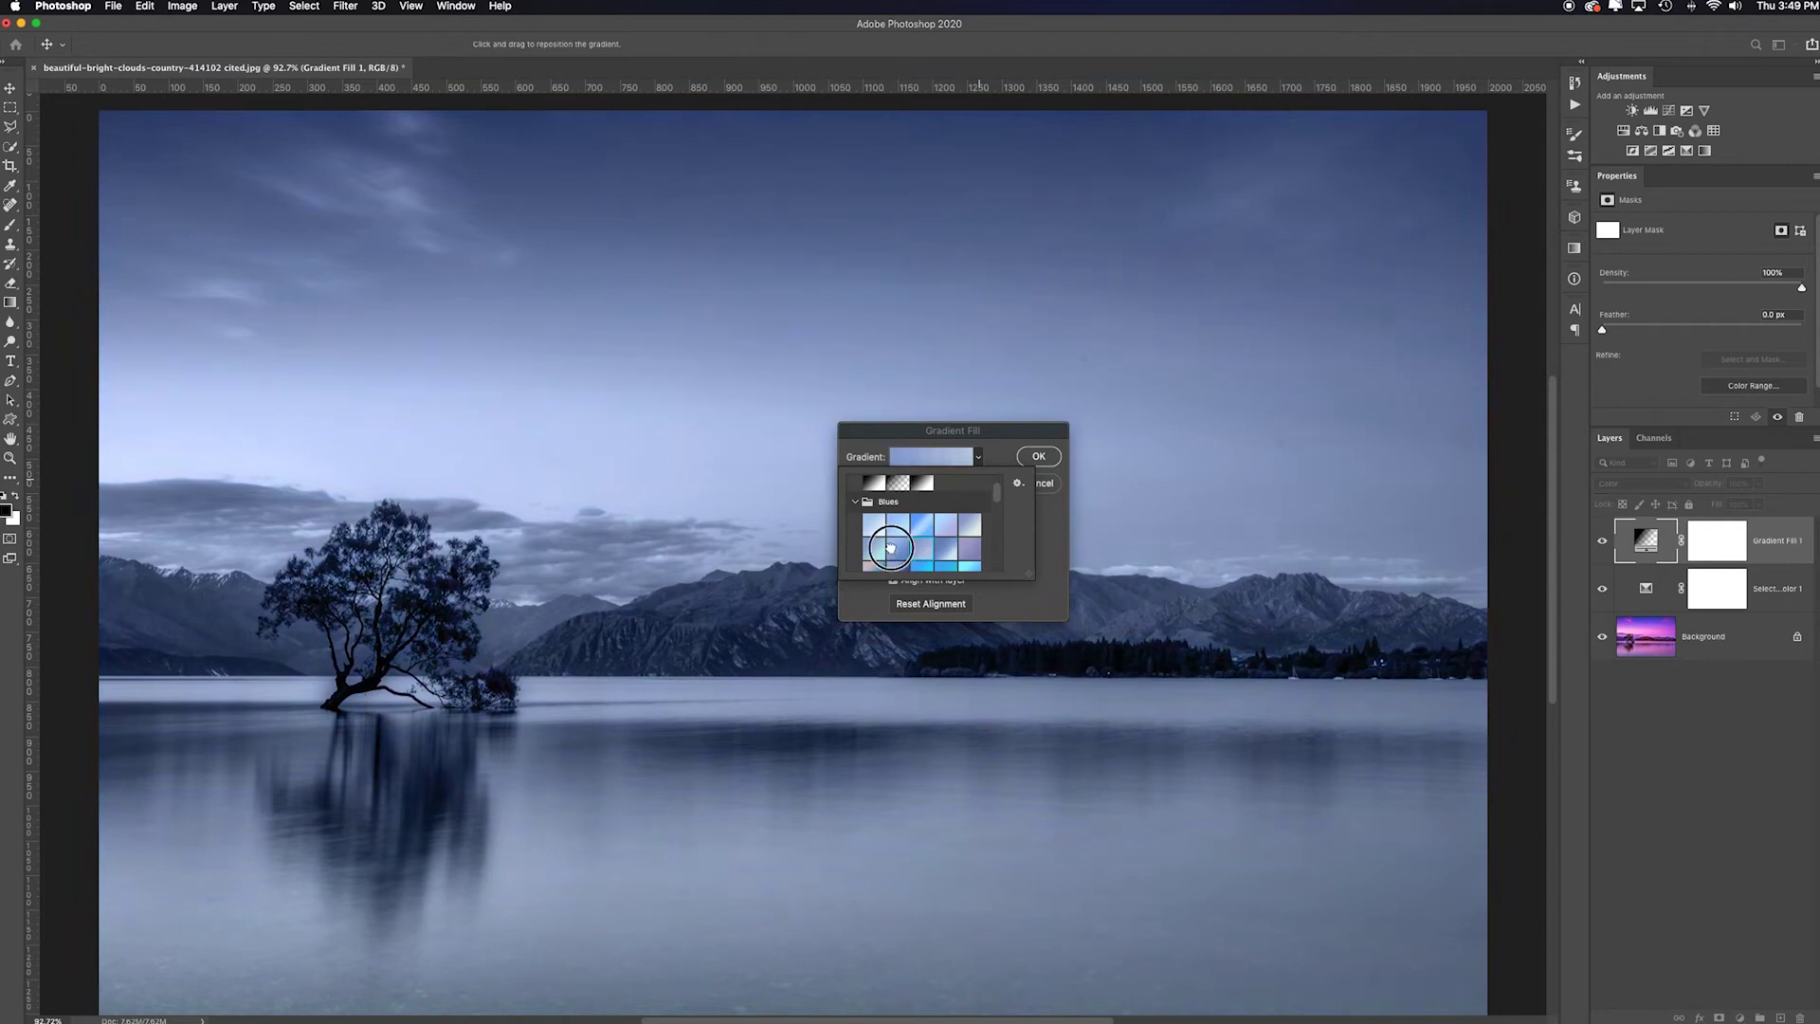
scroll(948, 521, down, 1)
click(968, 556)
click(939, 561)
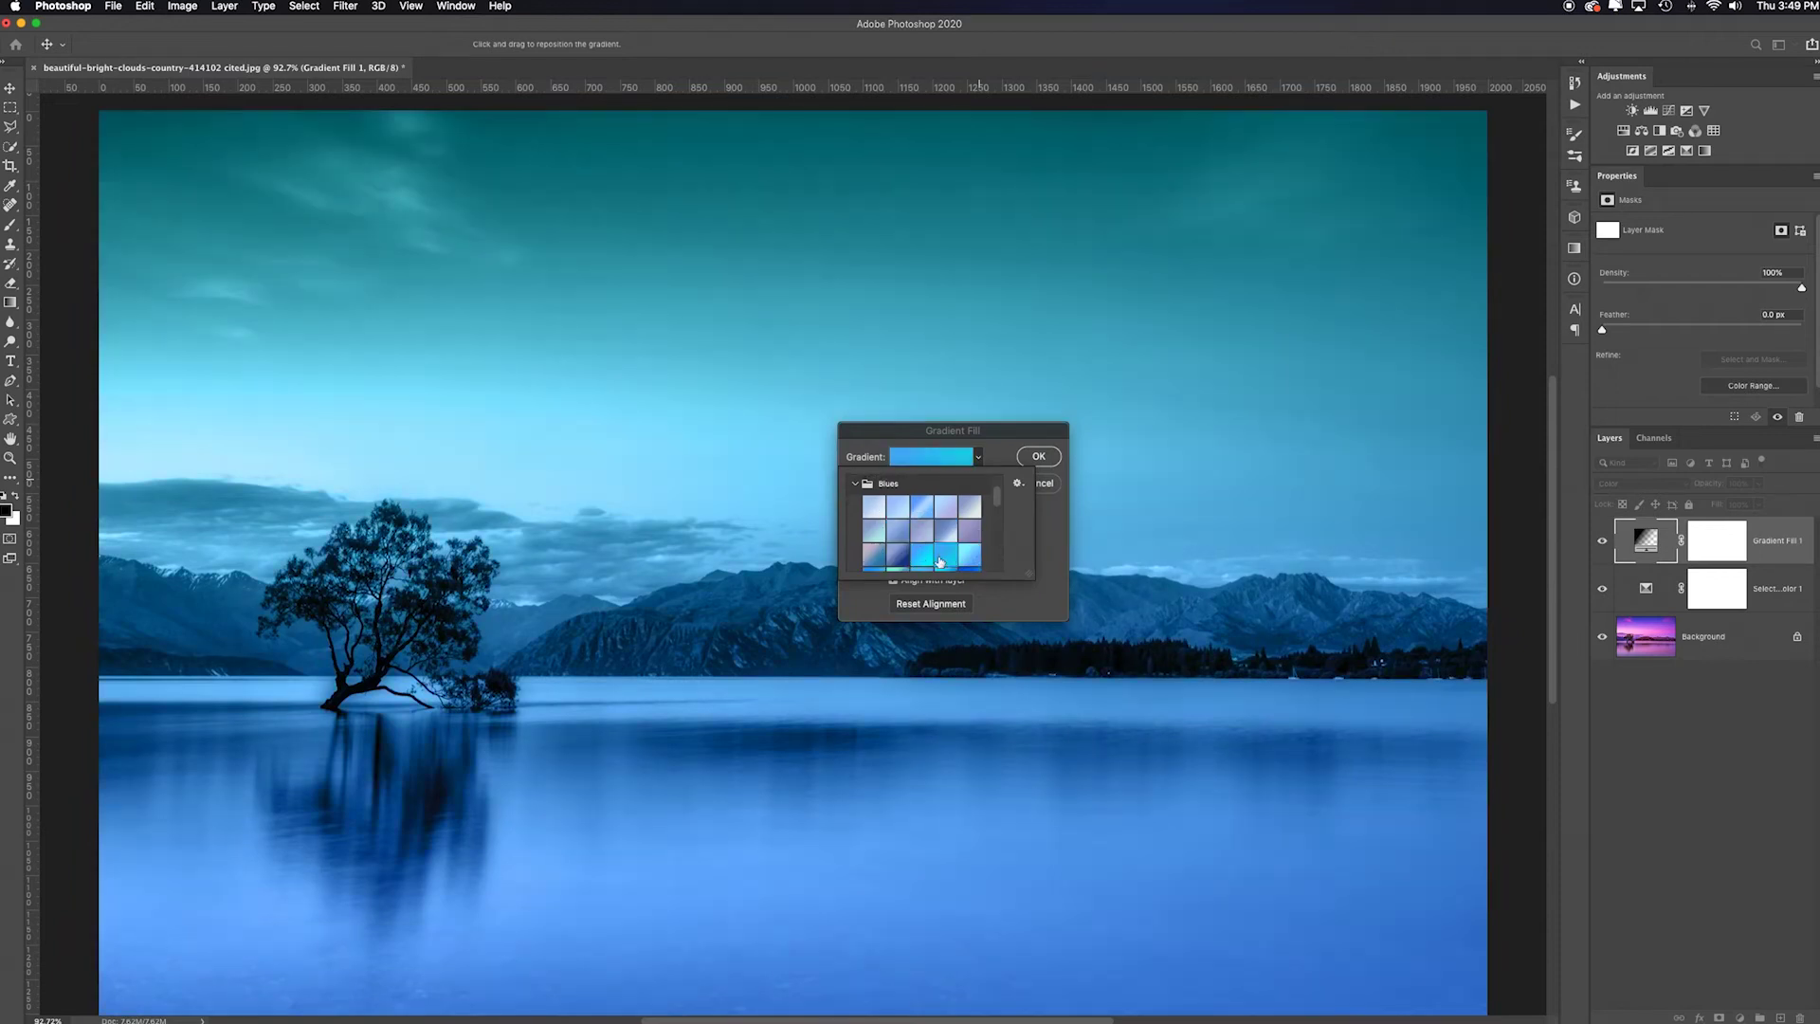
click(918, 562)
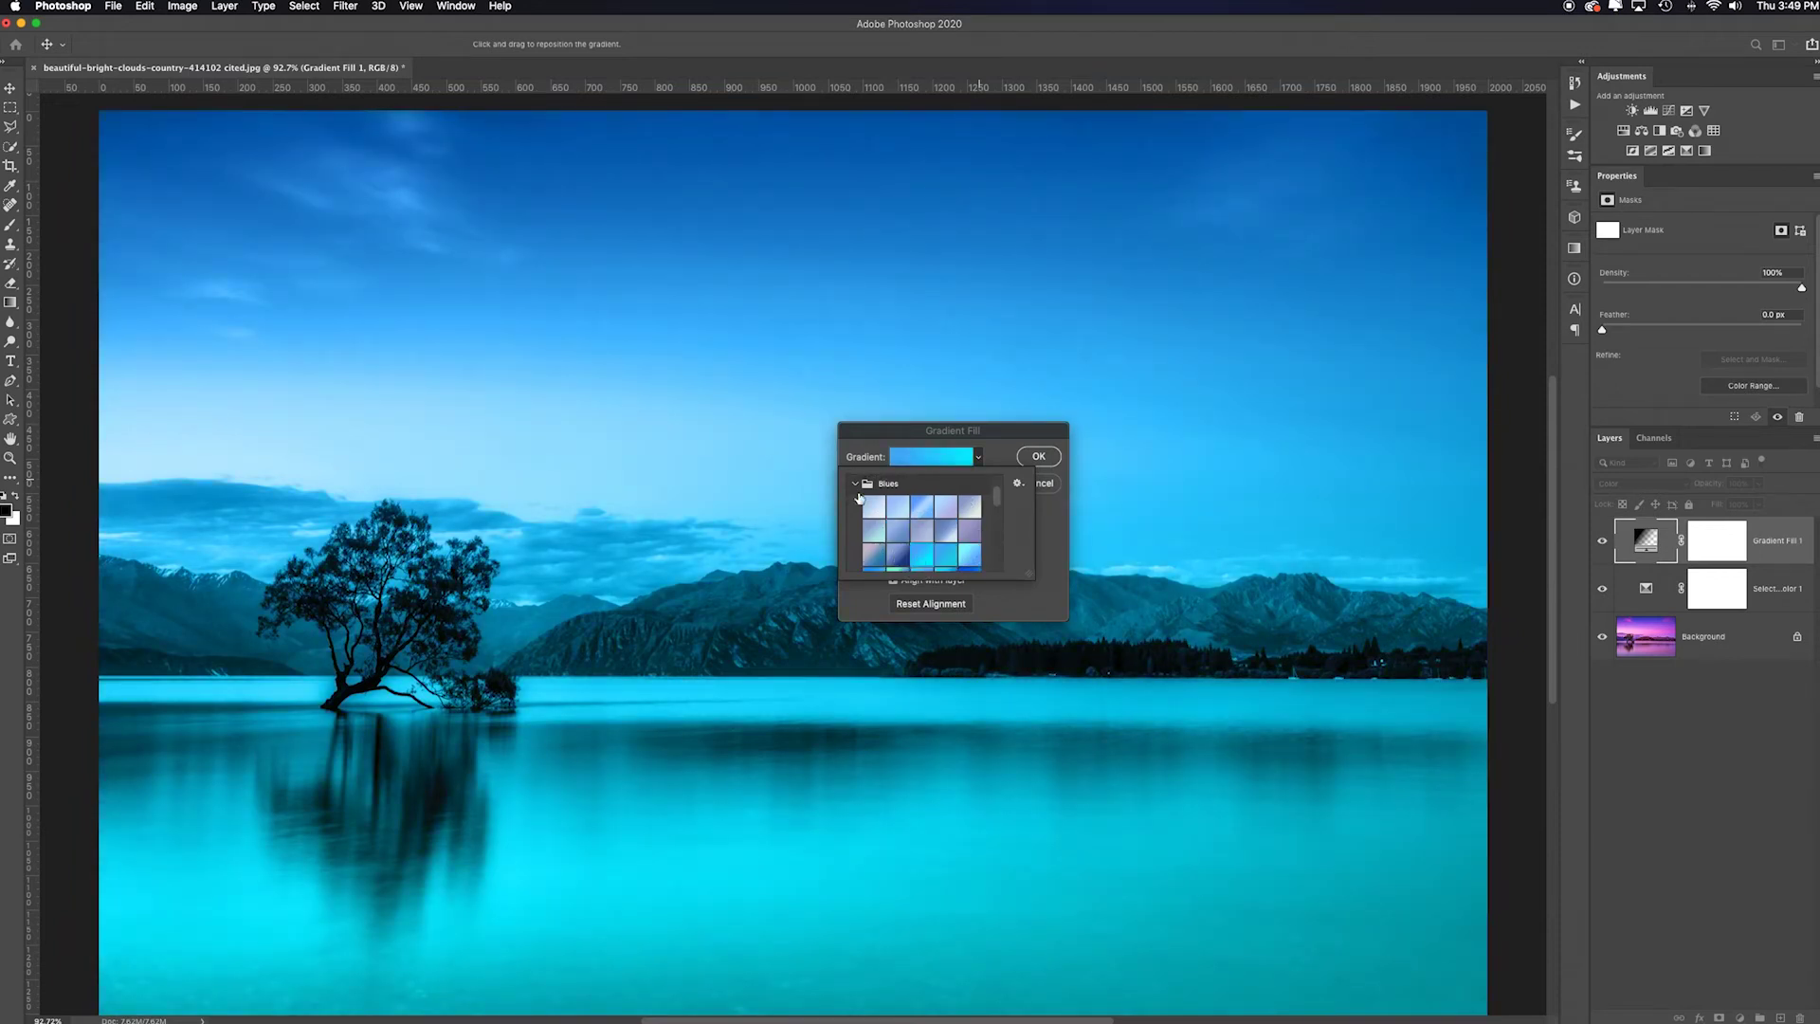
Preview pink, pink-red, magenta and coral Pinks presets, then expand the Greens presets.
click(855, 484)
click(855, 528)
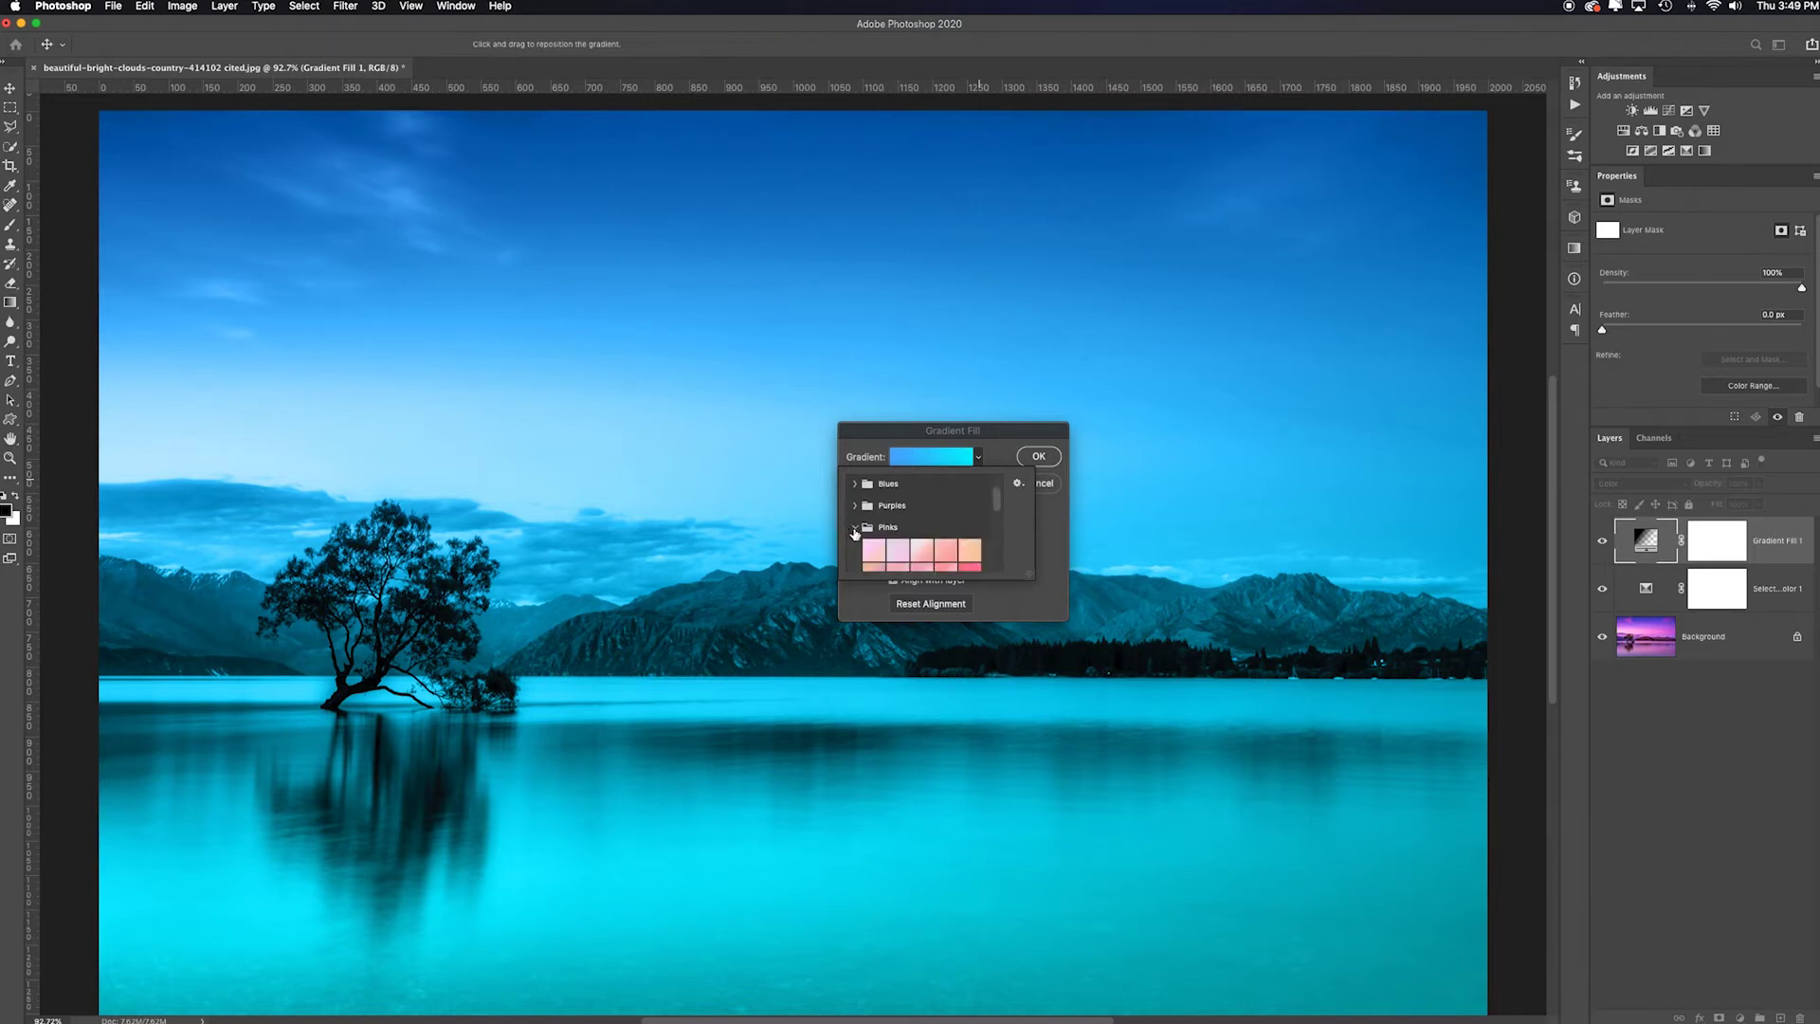
scroll(858, 531, down, 2)
click(874, 501)
click(874, 502)
click(900, 502)
click(899, 523)
click(924, 526)
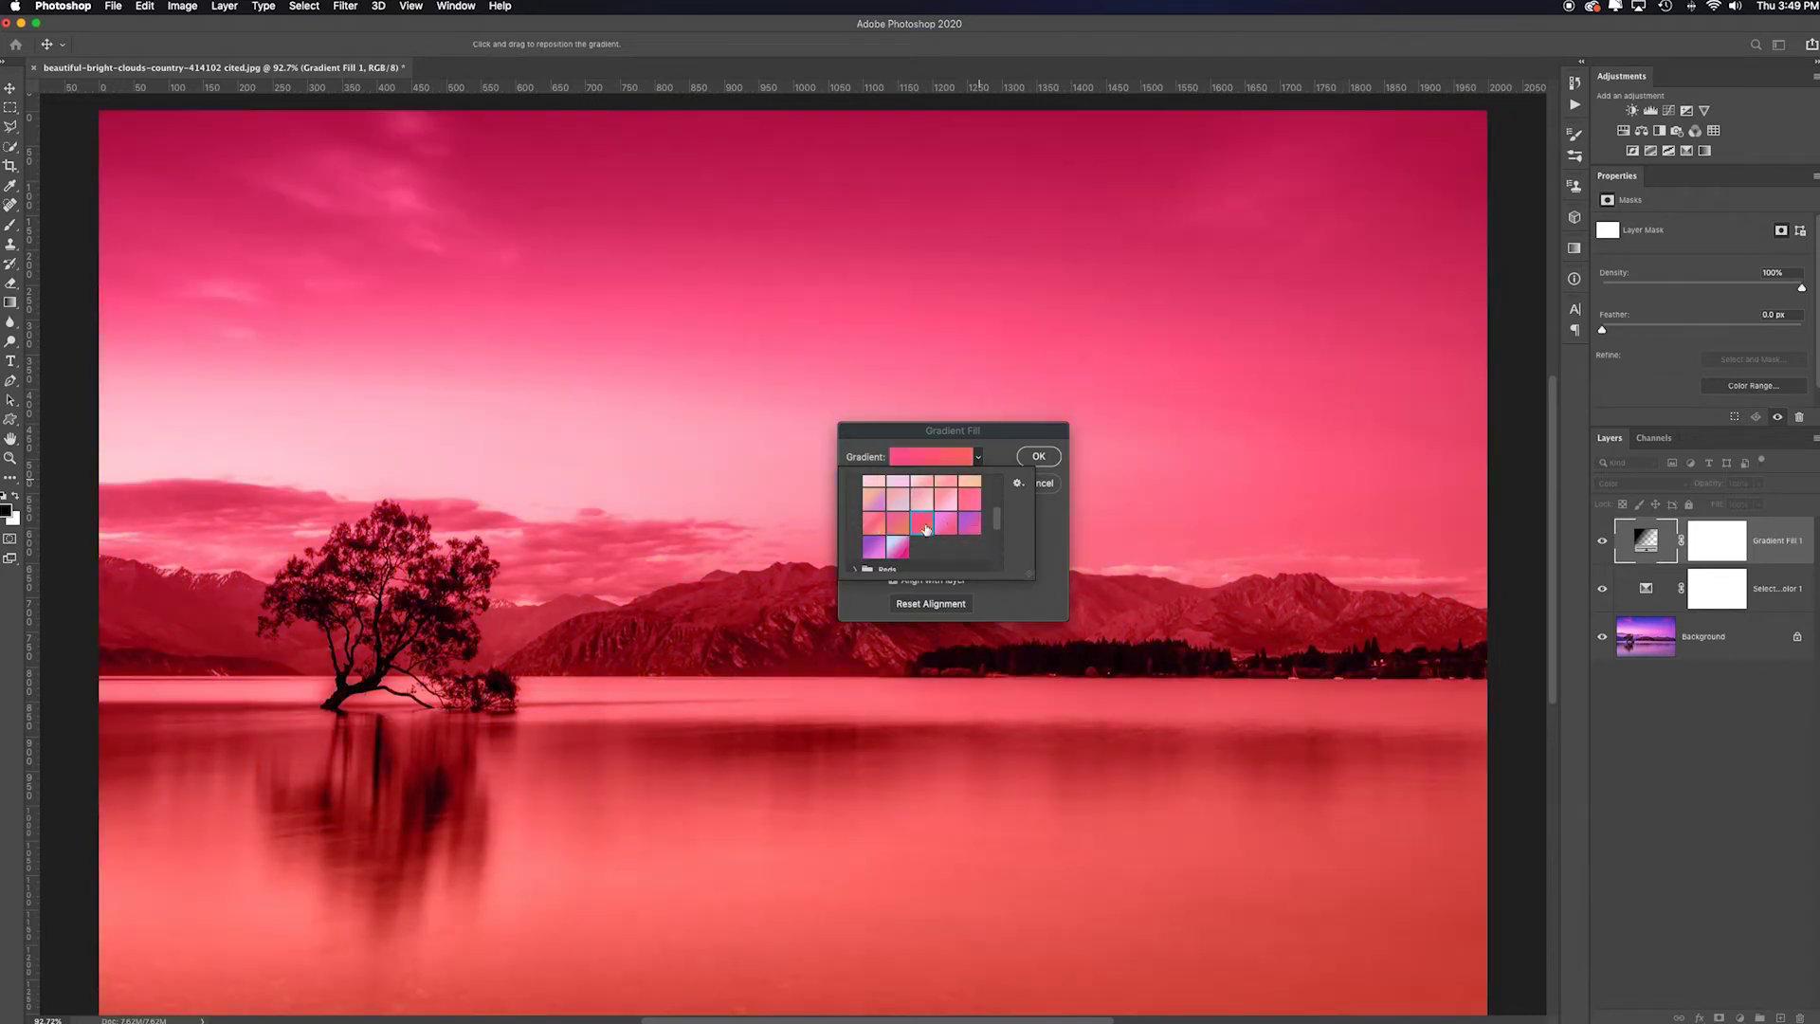
click(945, 526)
click(898, 526)
scroll(855, 523, down, 5)
click(855, 509)
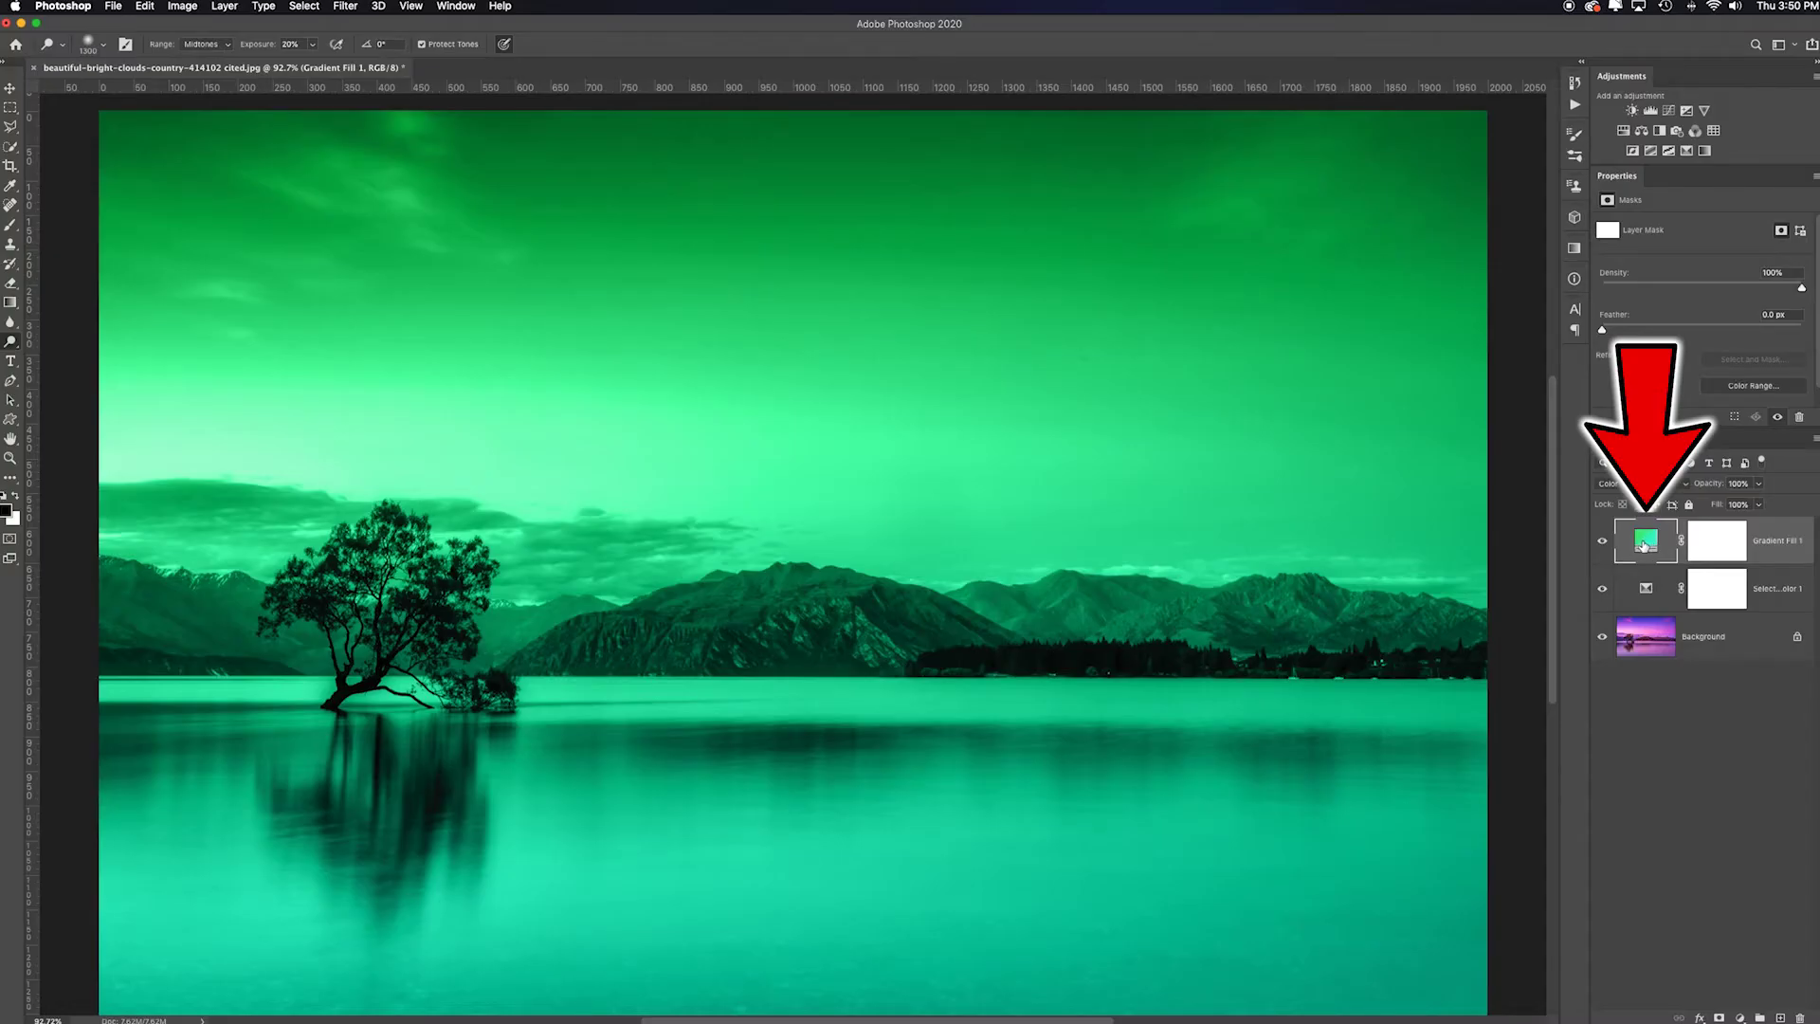
Reopen Gradient Fill 1's settings and bring up the Gradient Editor for its Green_02 gradient.
double_click(1644, 542)
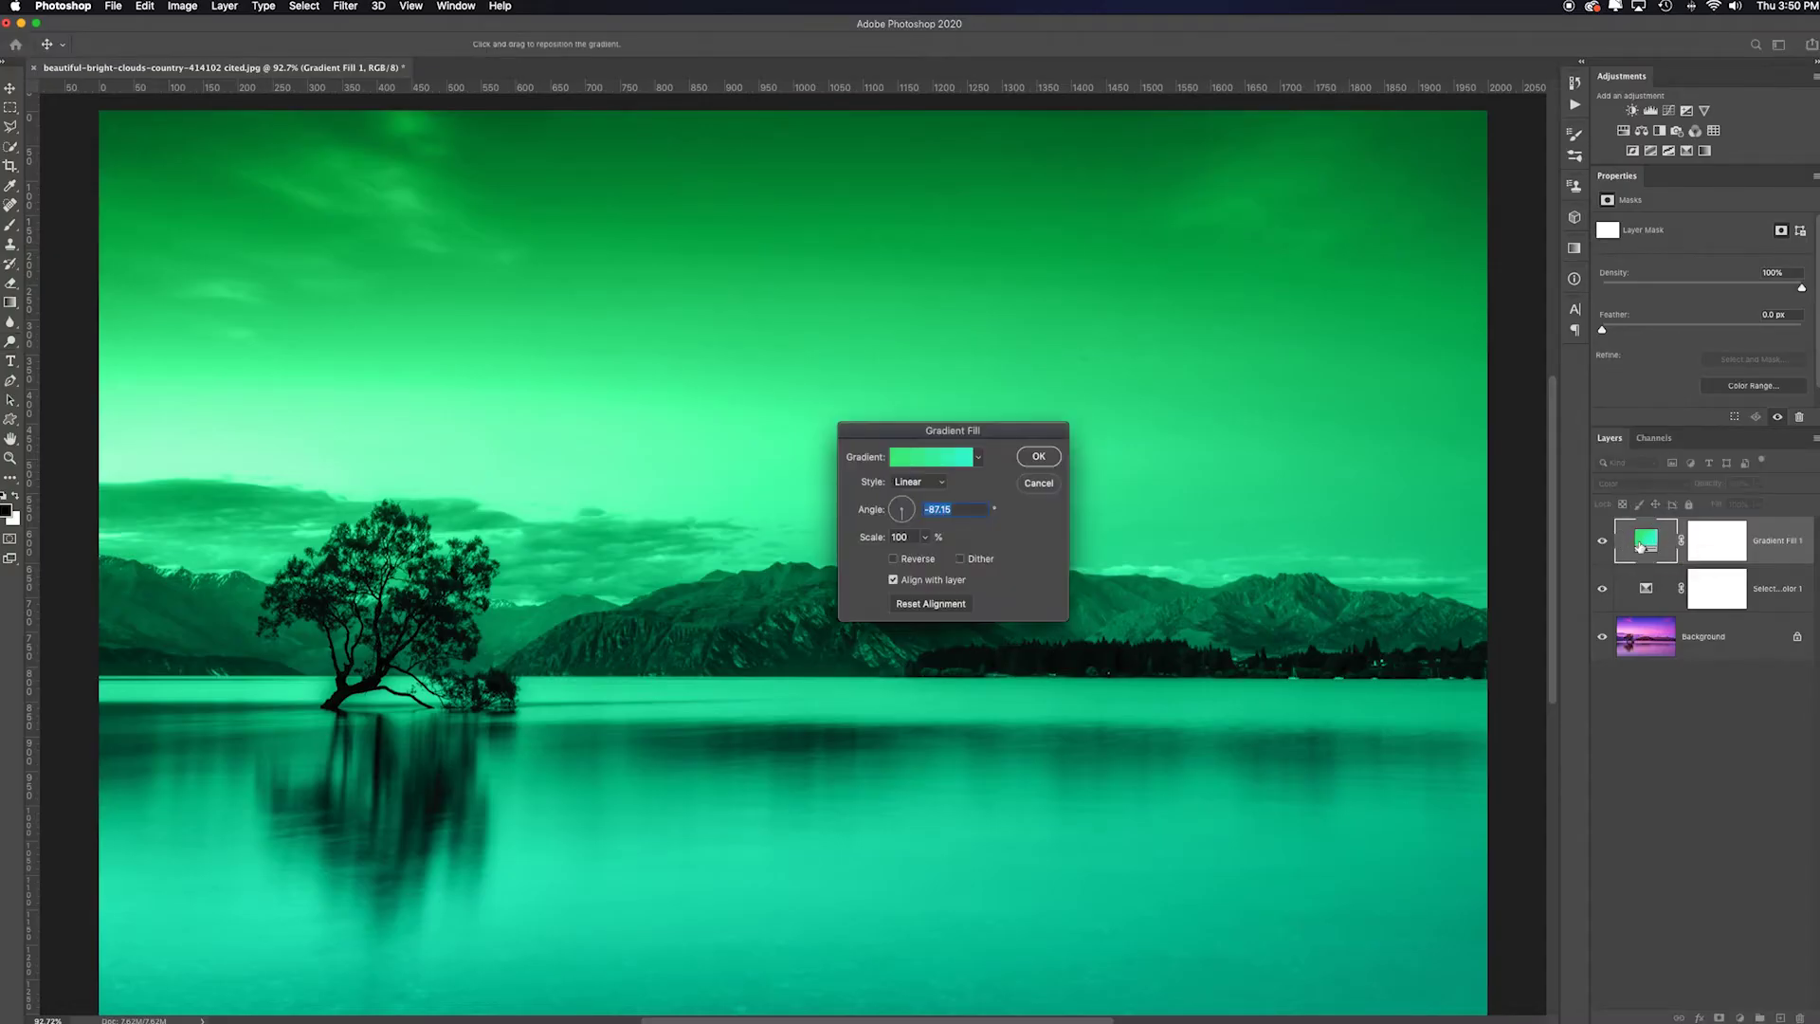
drag(938, 428, 981, 327)
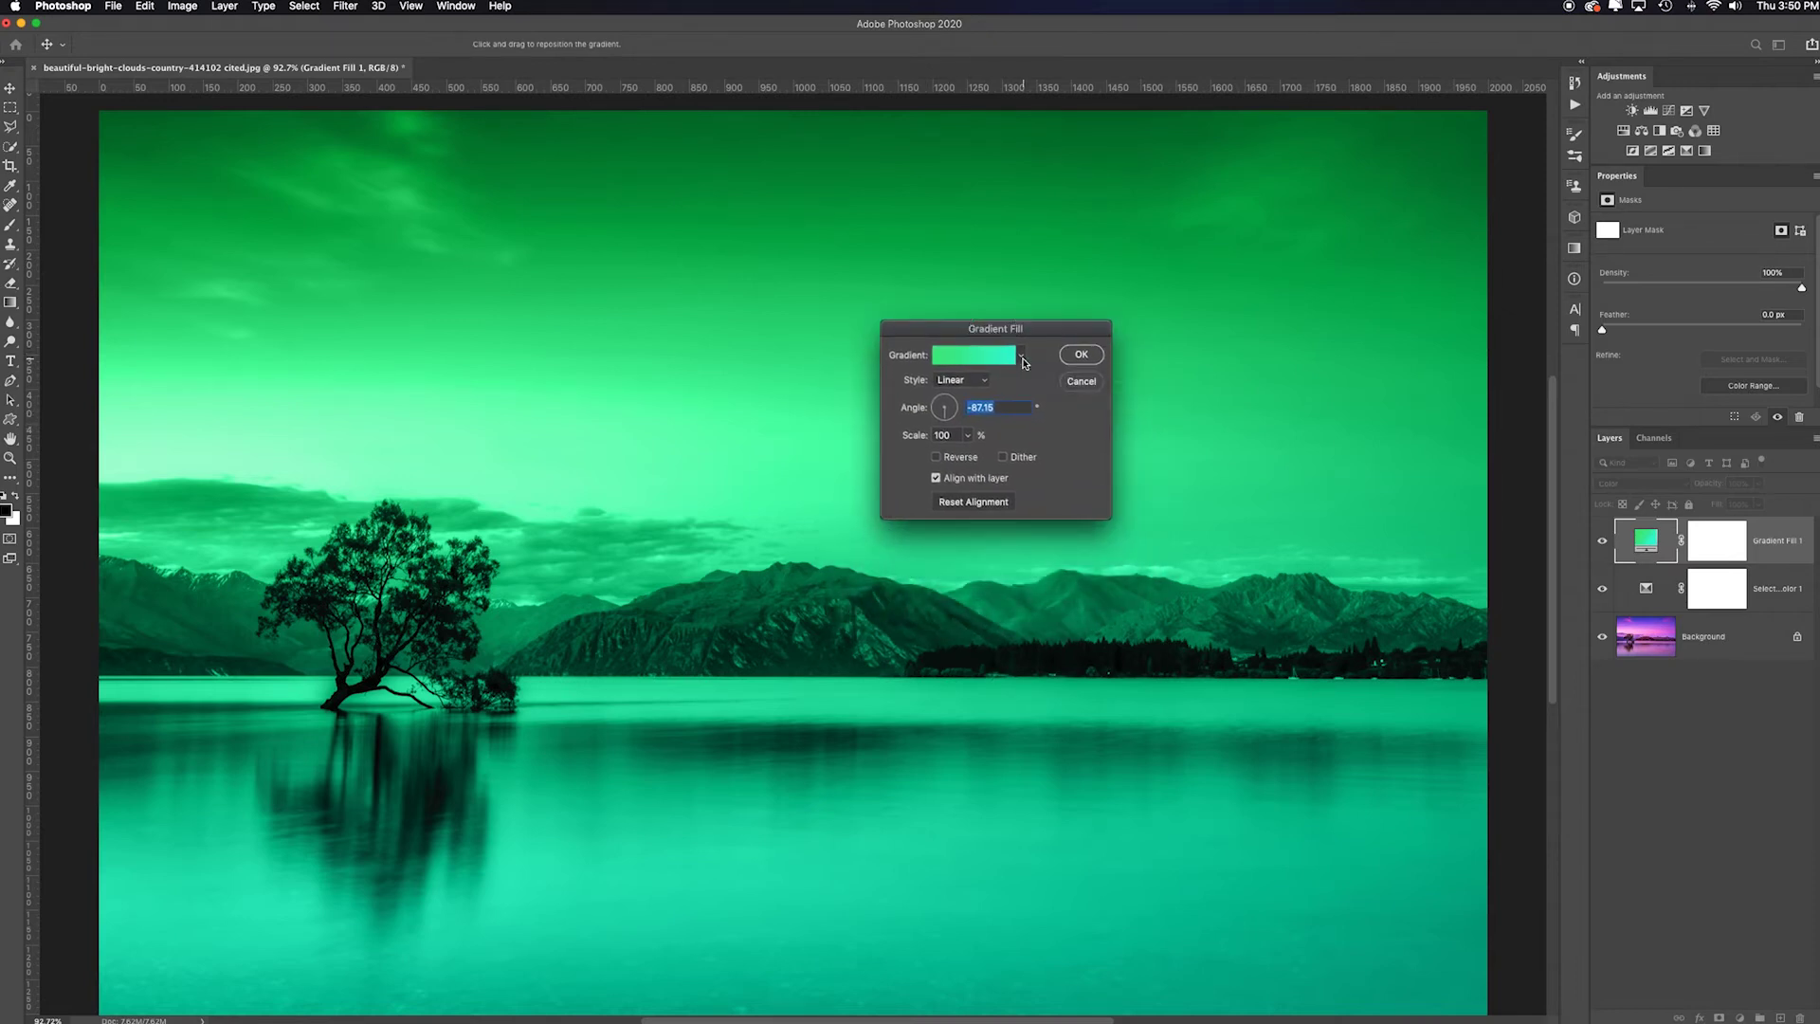
click(962, 357)
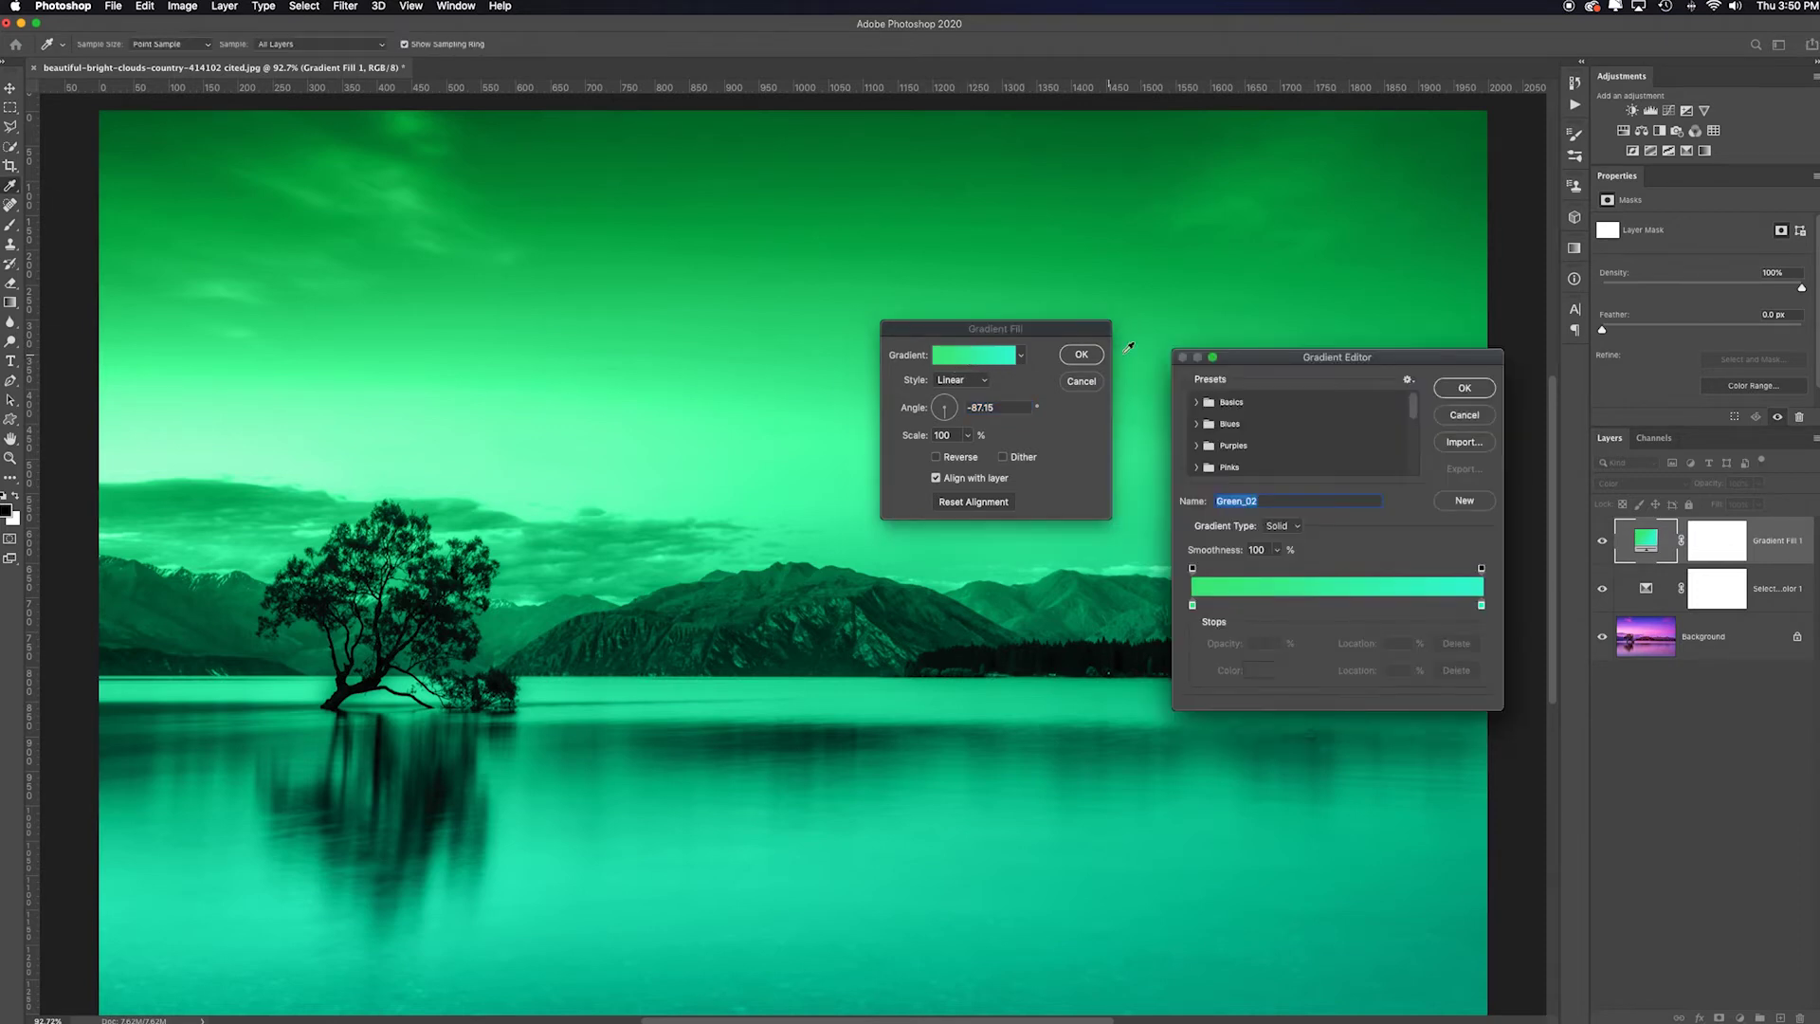
Make the gradient's left stop black and its right stop white.
drag(1302, 358, 657, 368)
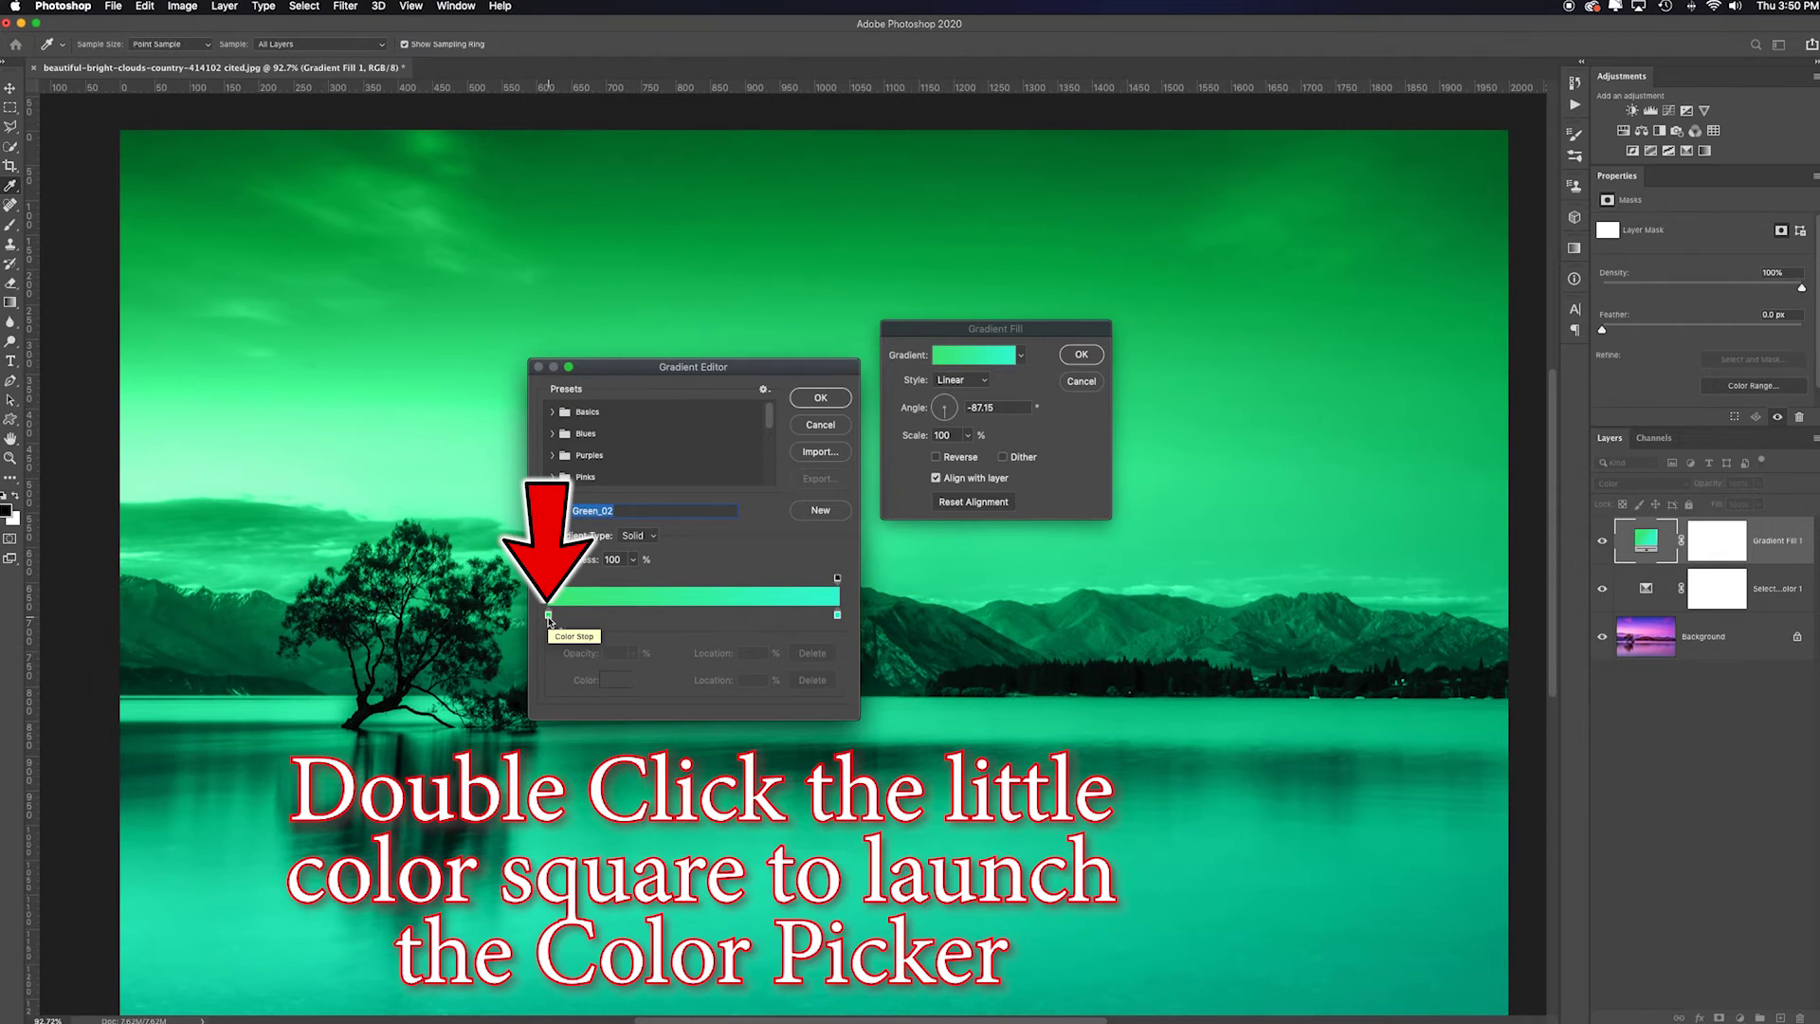
double_click(548, 615)
click(936, 777)
key(Return)
click(837, 615)
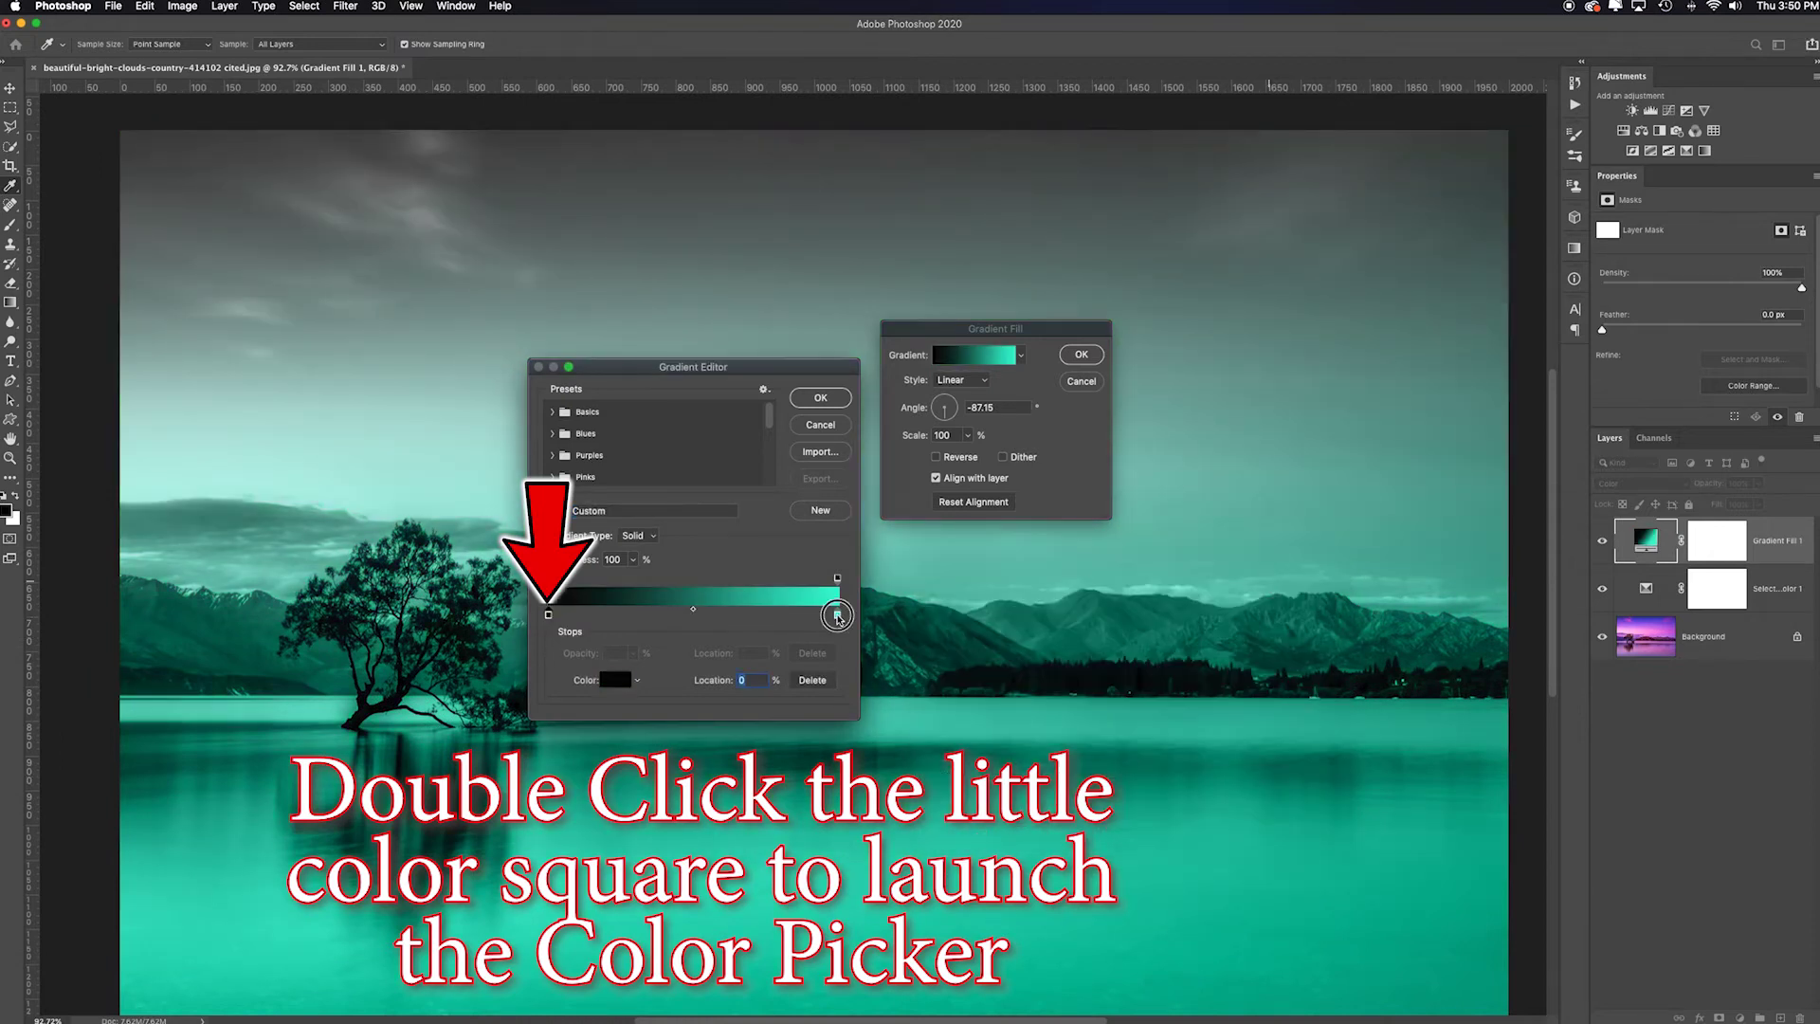
click(618, 680)
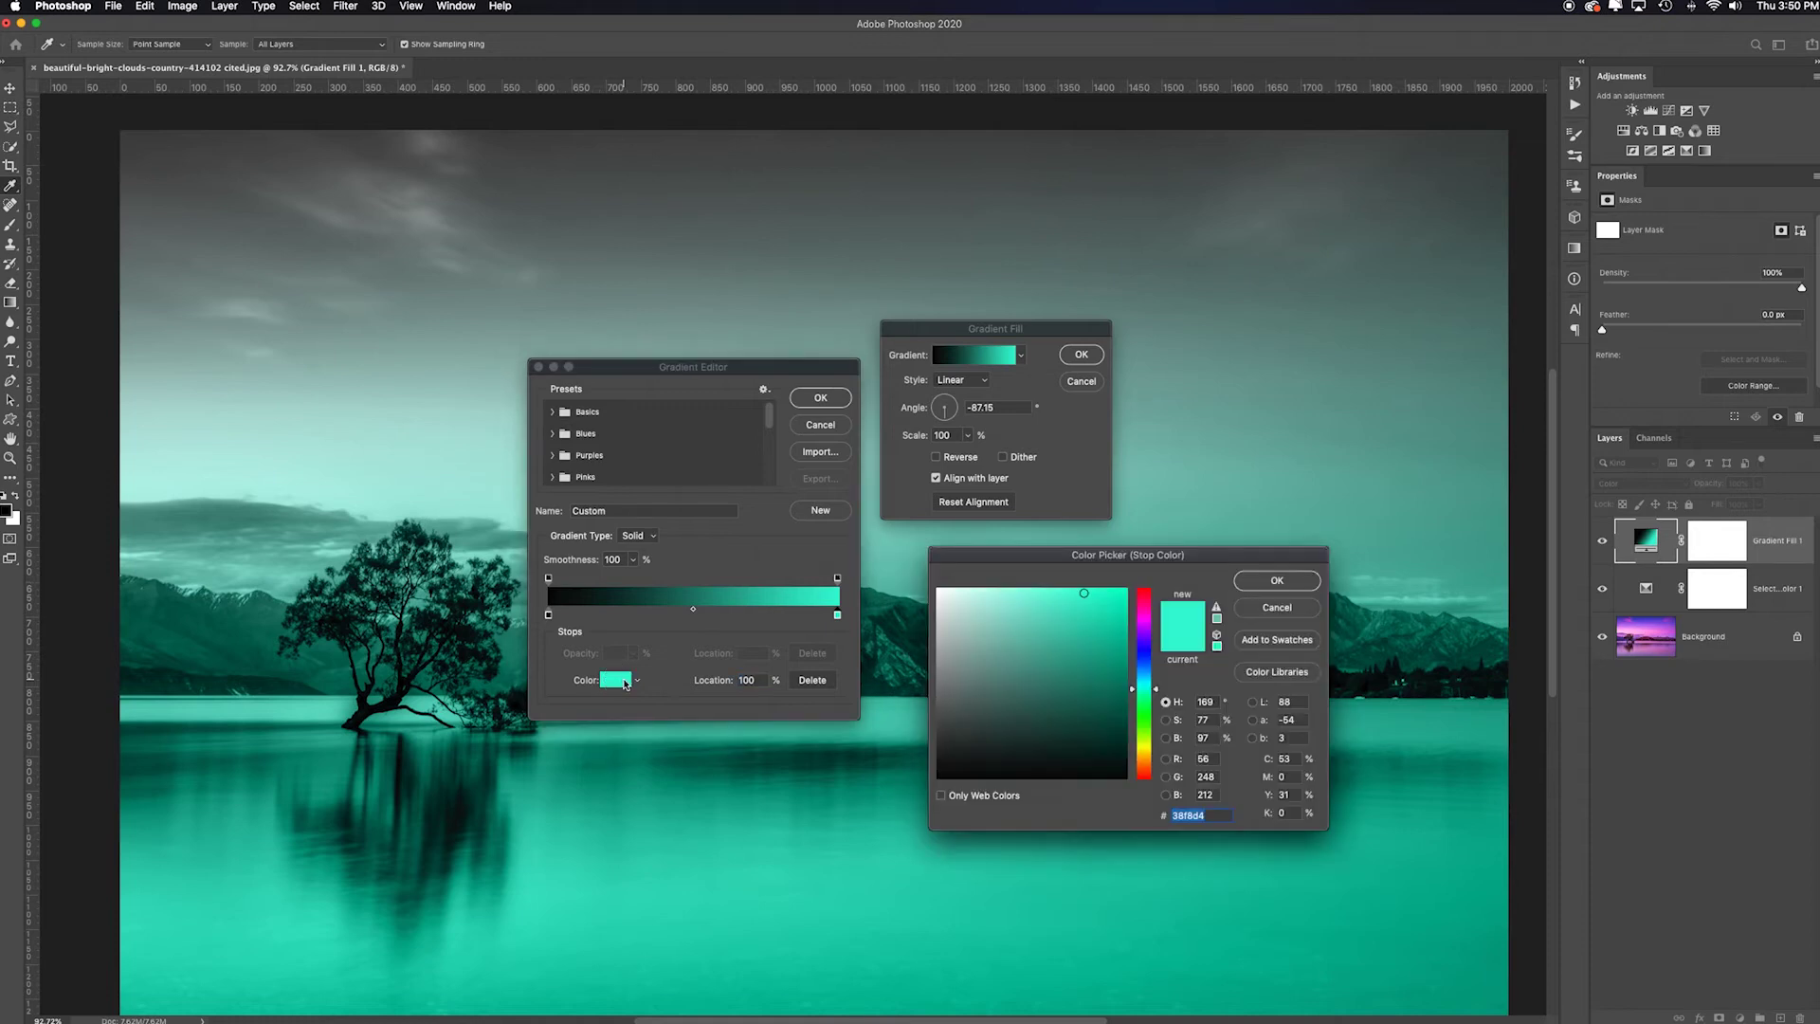
click(937, 590)
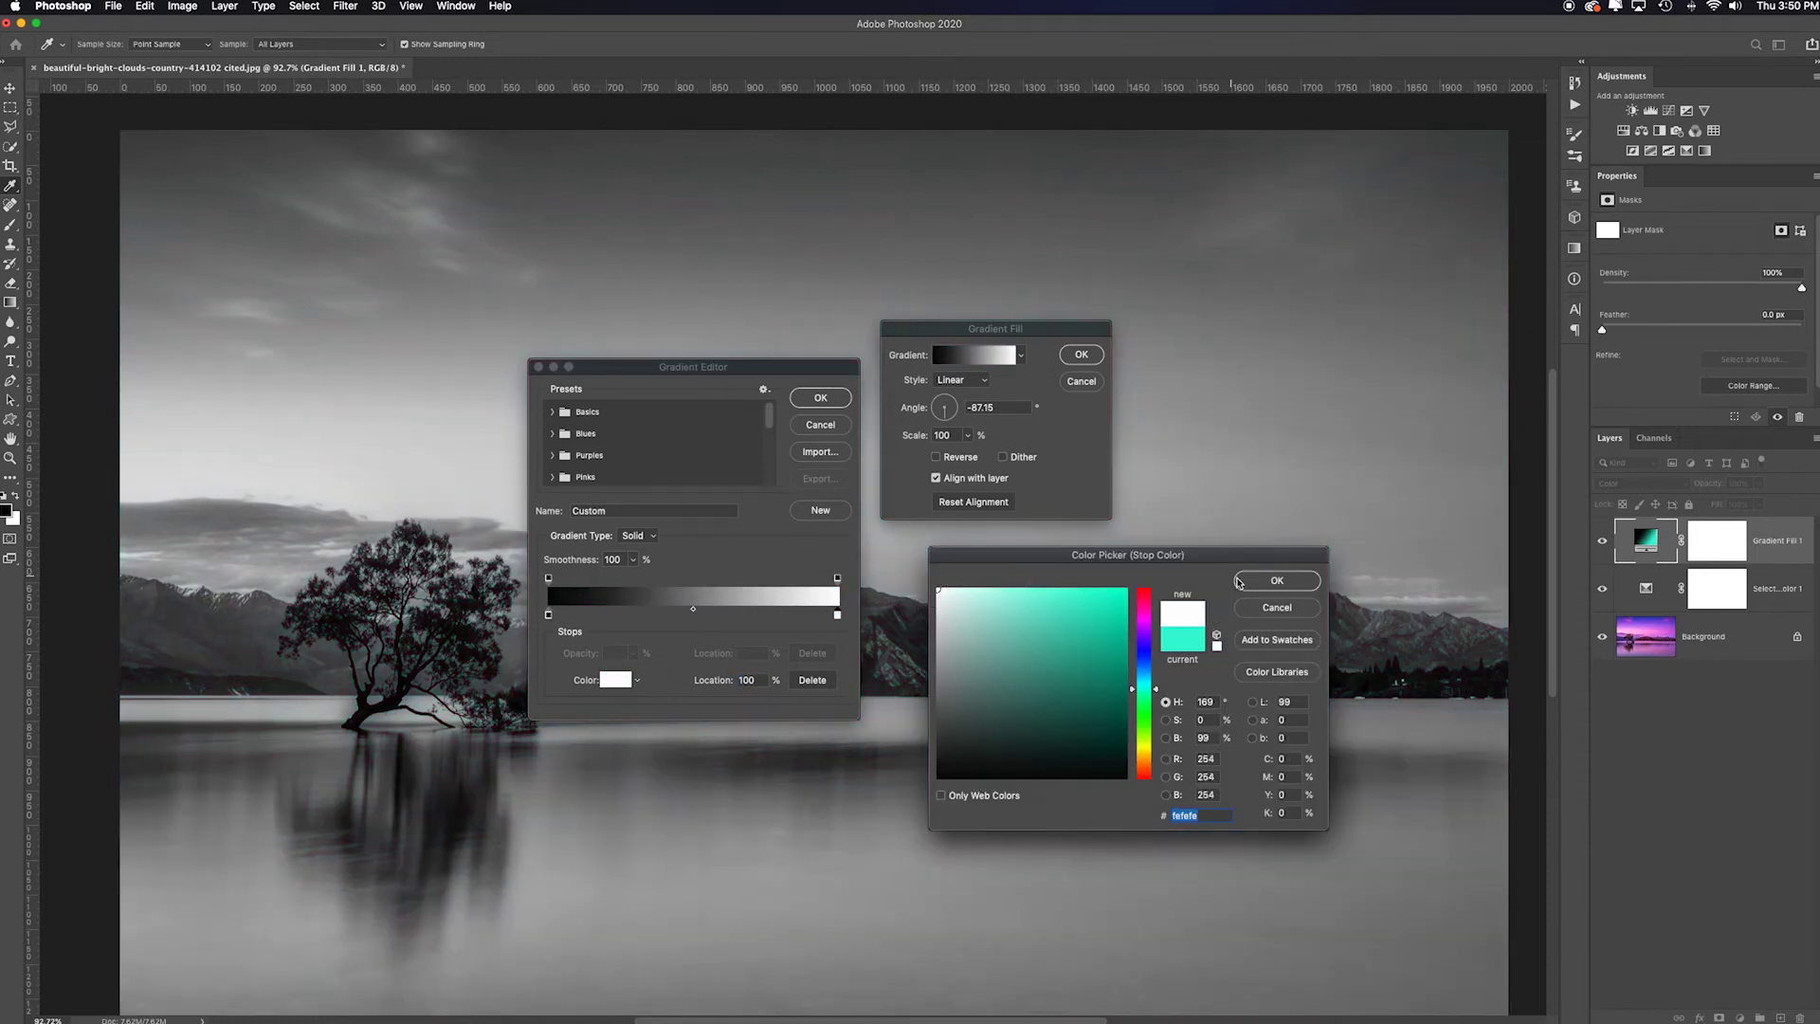
click(1276, 580)
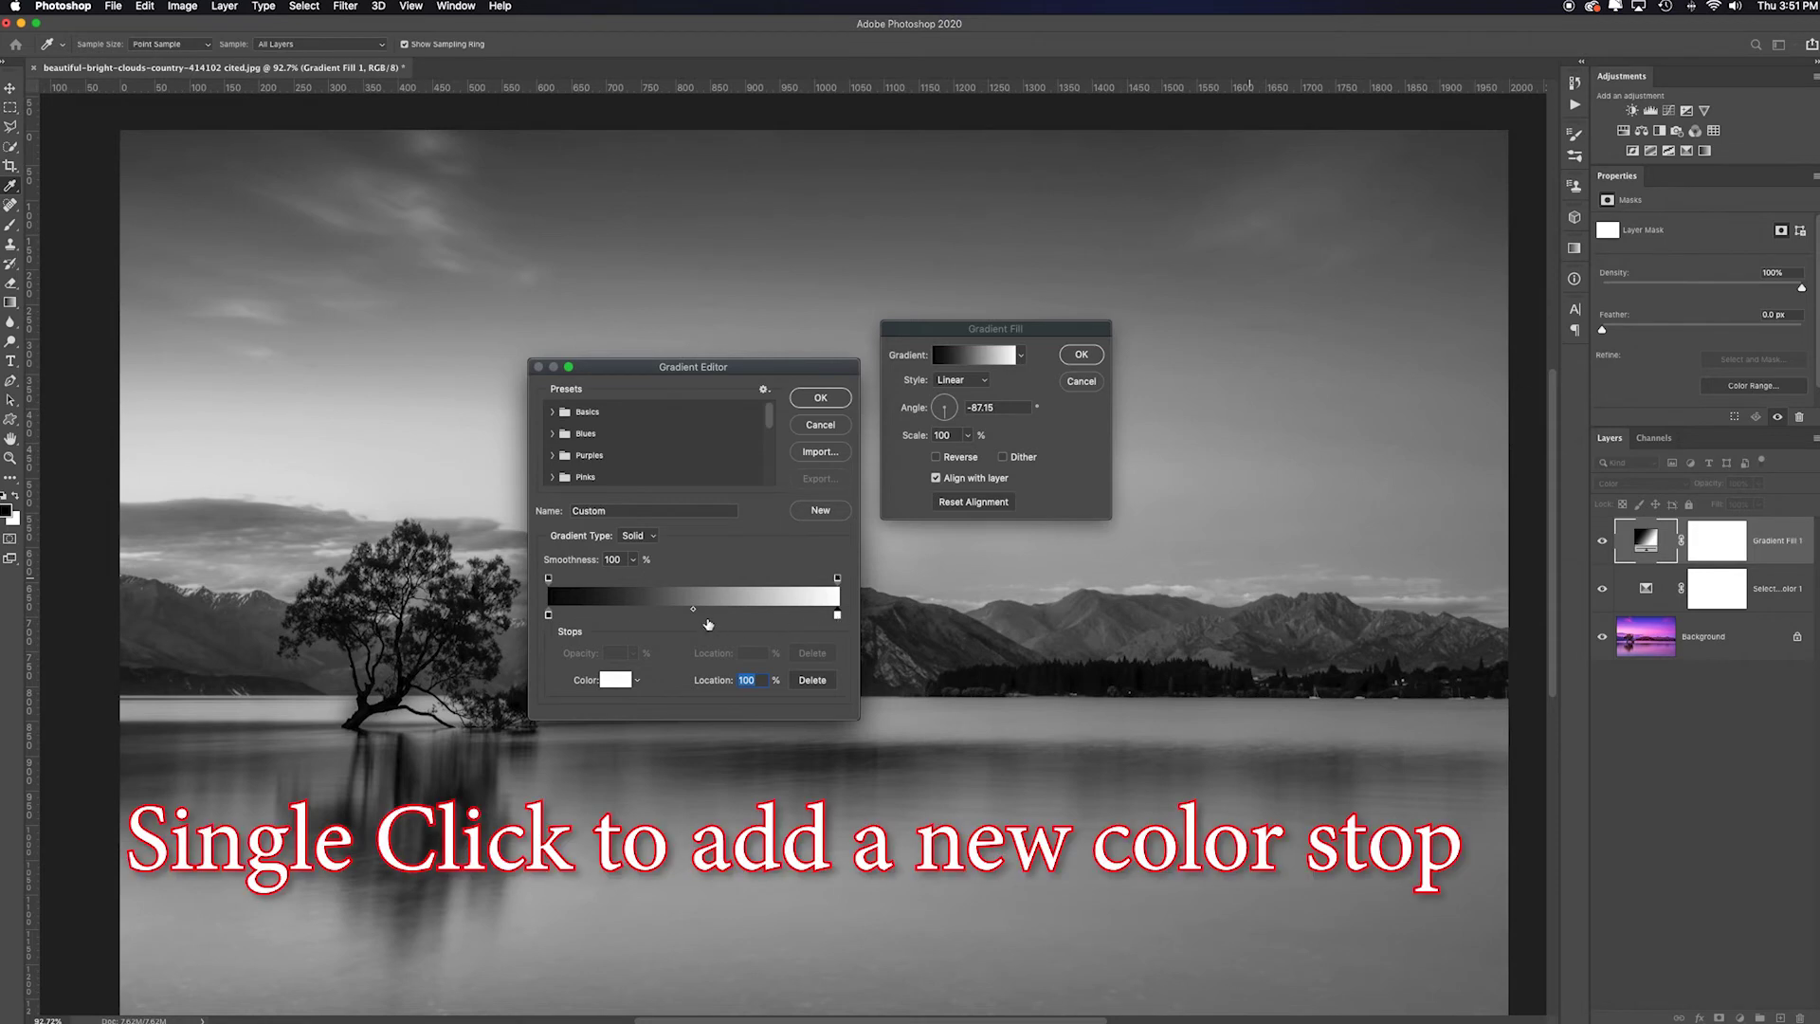
Add a light blue (687cf8) colour stop at 19% of the gradient.
click(601, 616)
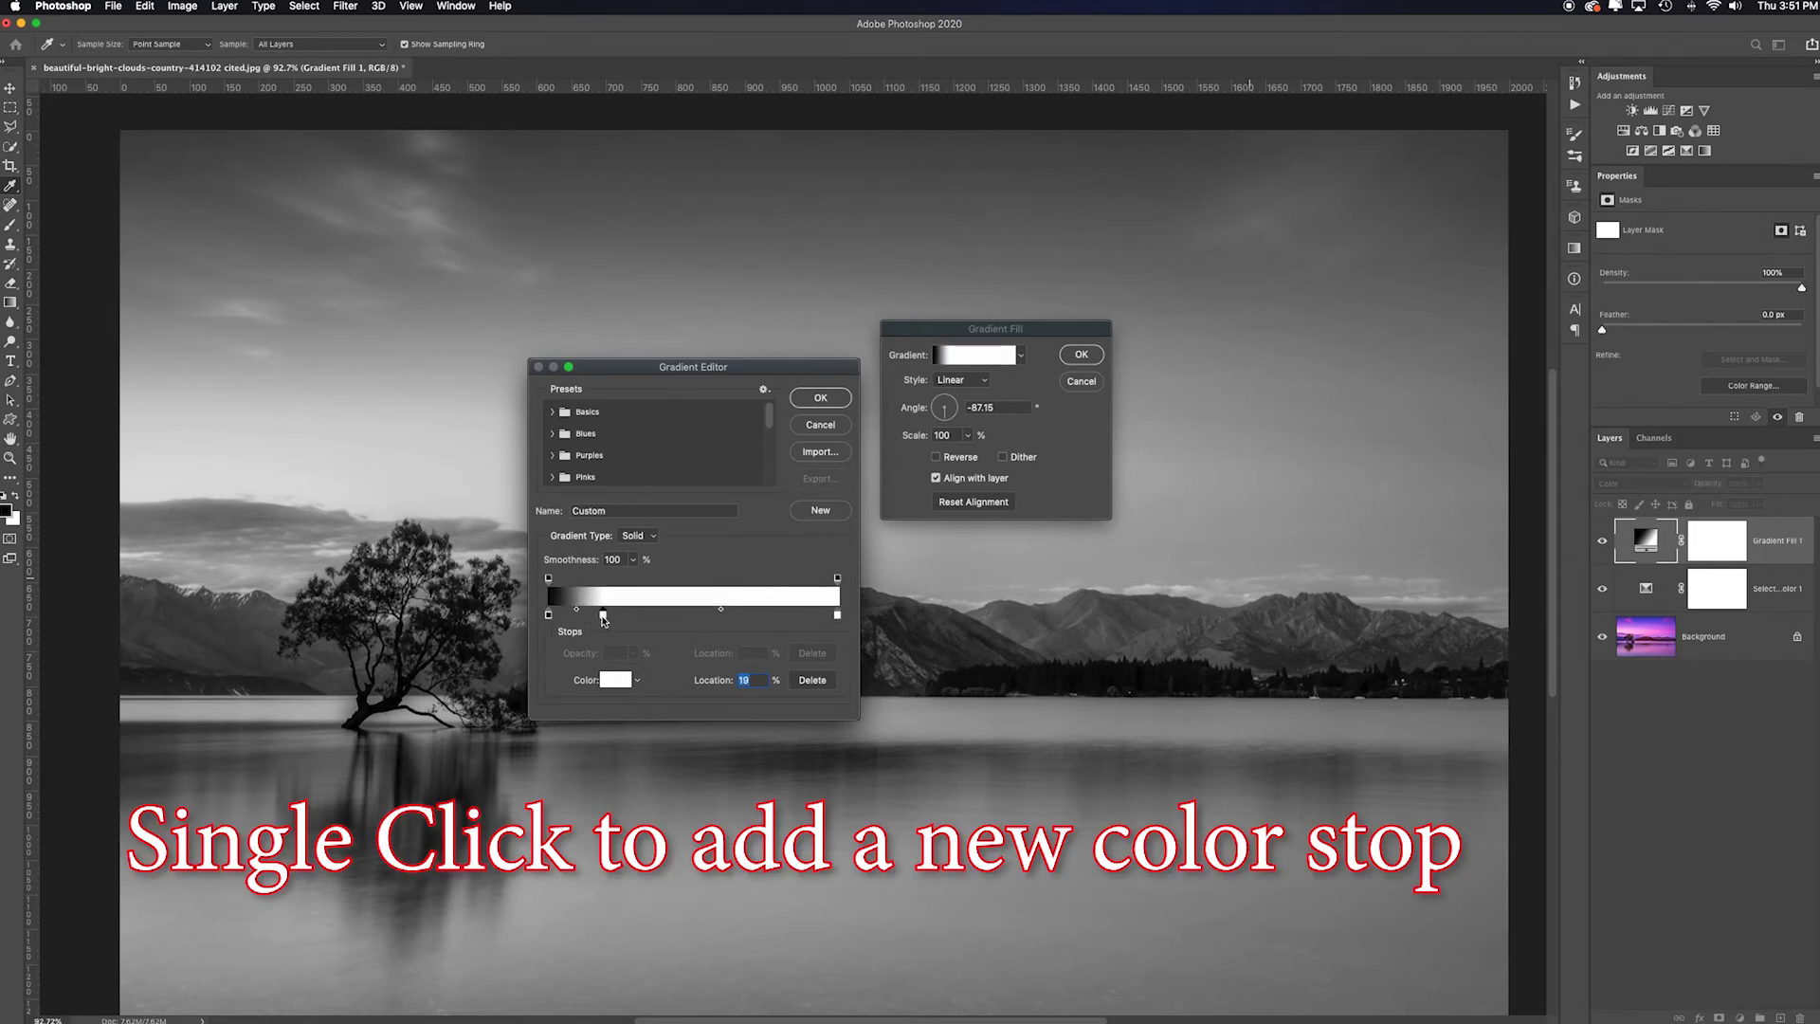
double_click(602, 616)
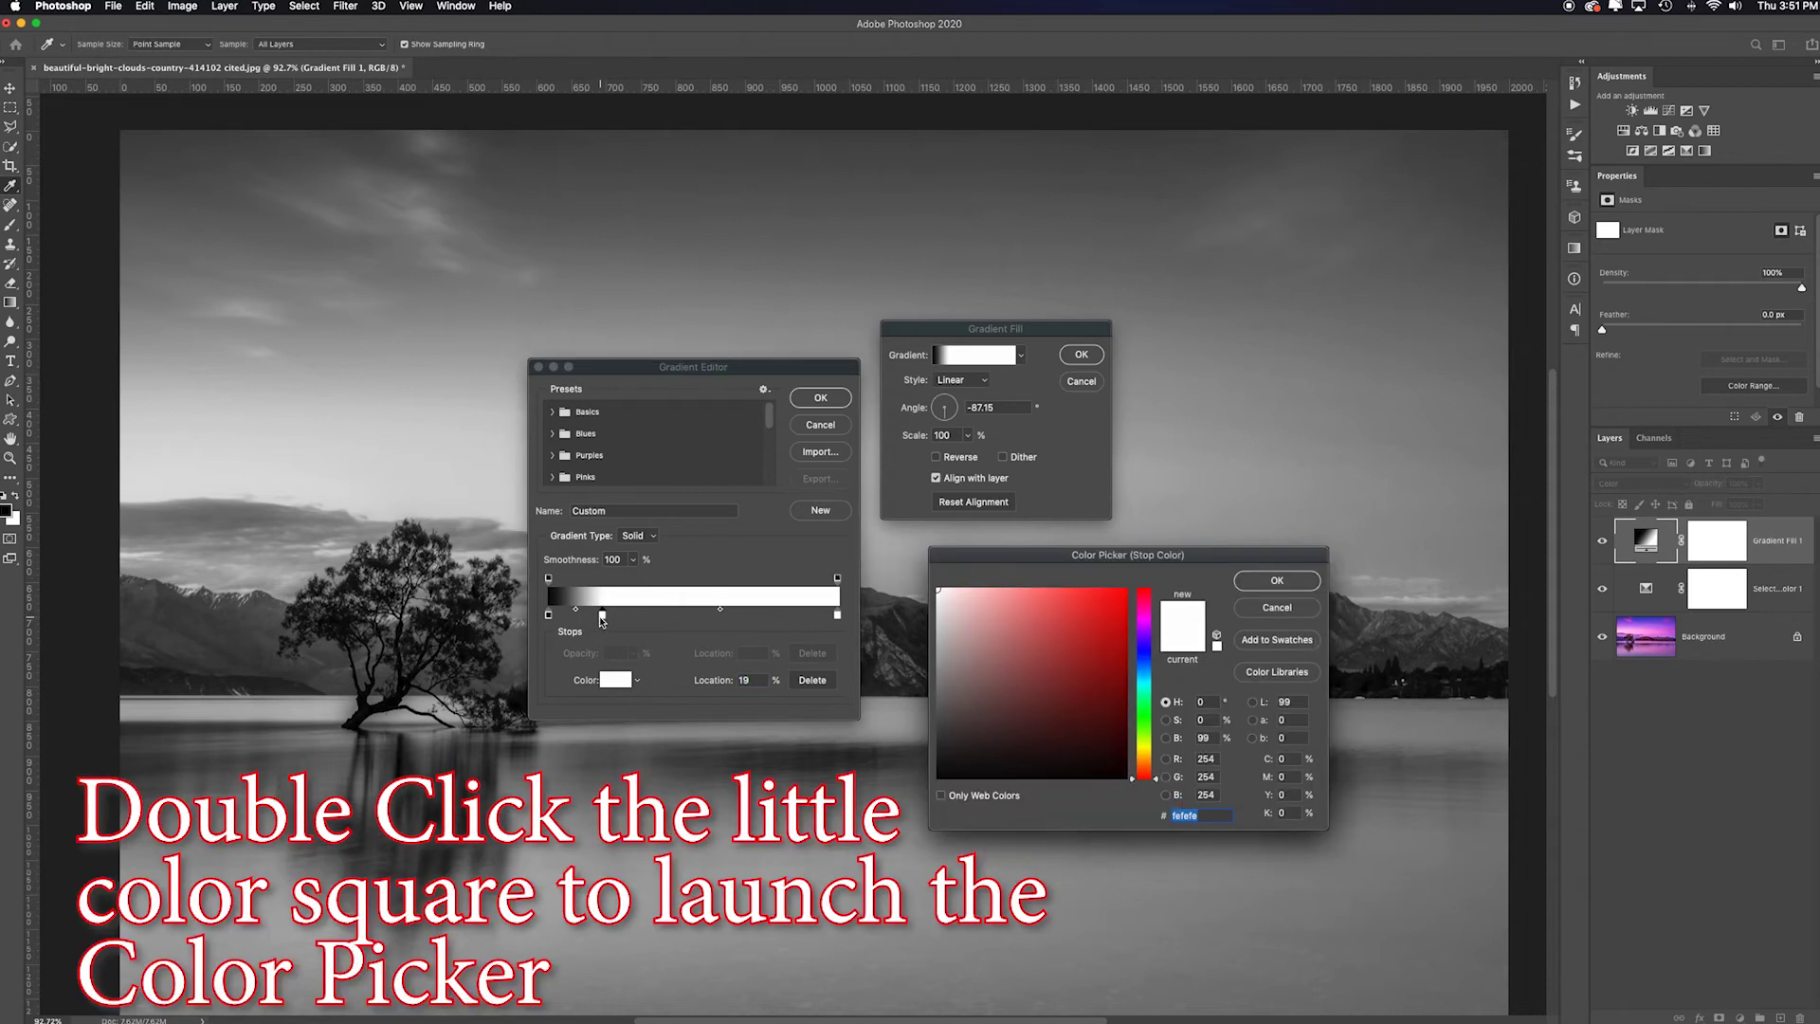
click(1144, 656)
click(1123, 592)
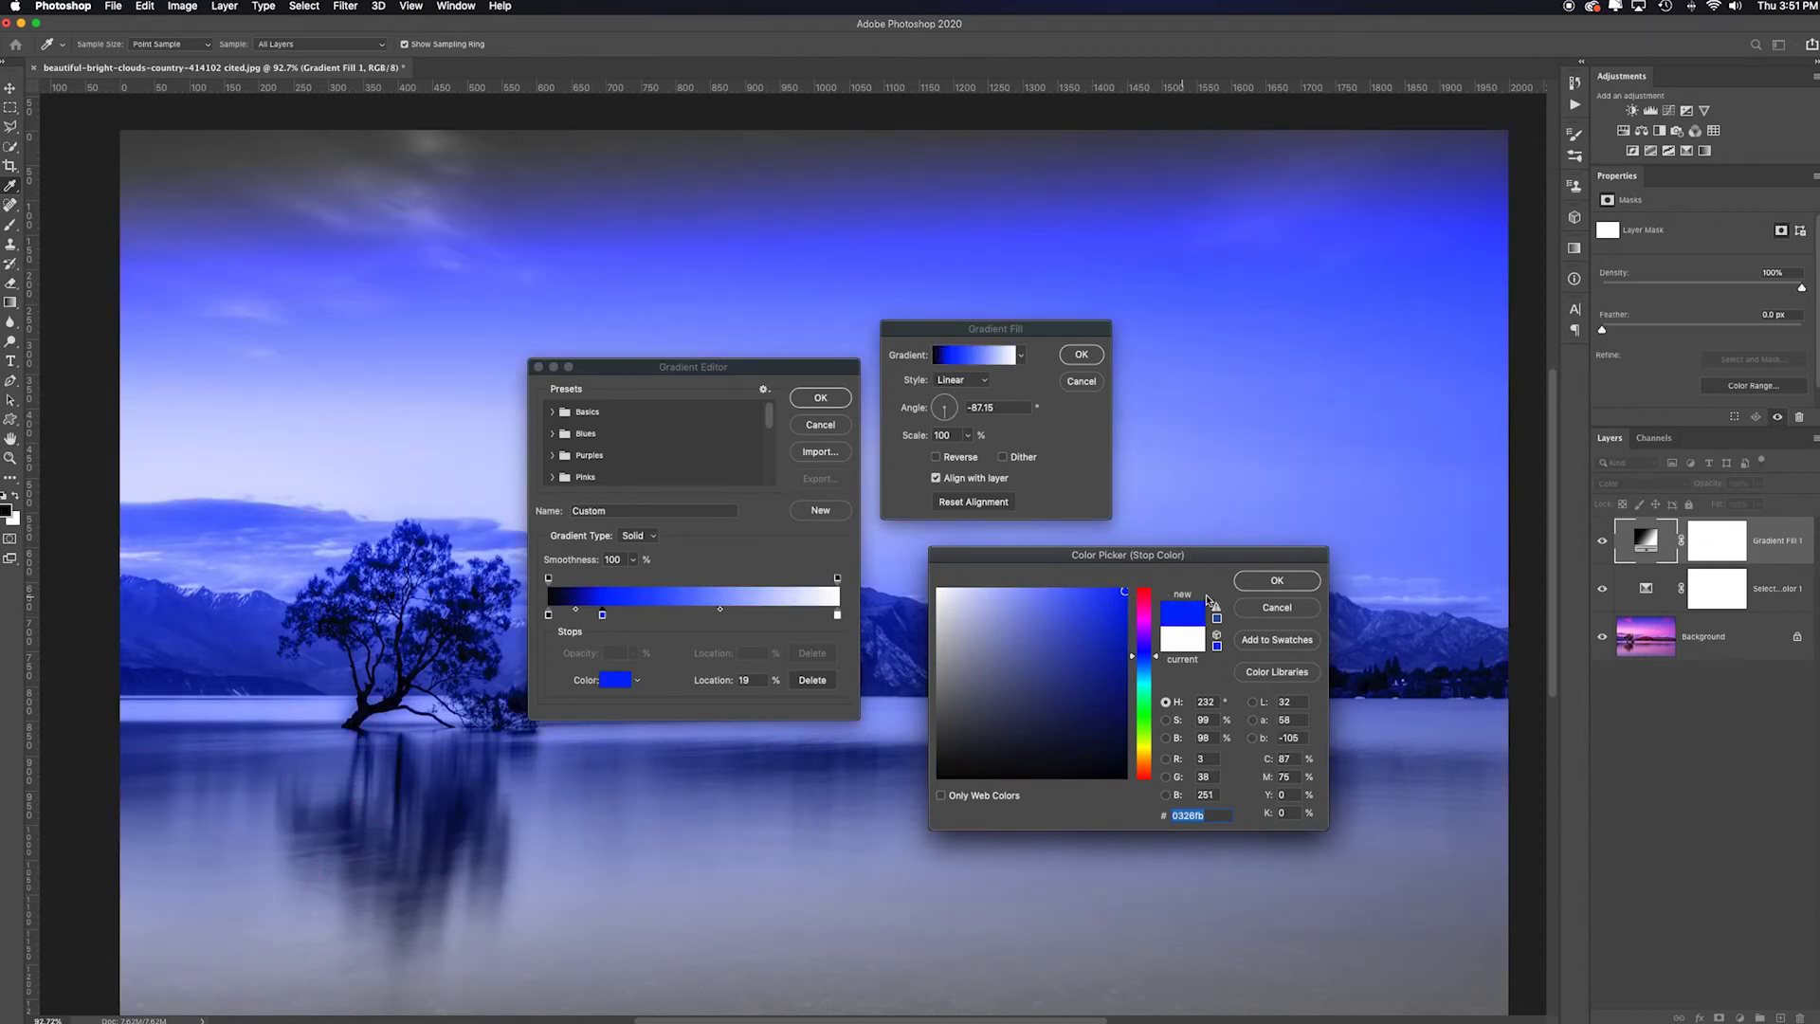
click(1074, 590)
click(1046, 592)
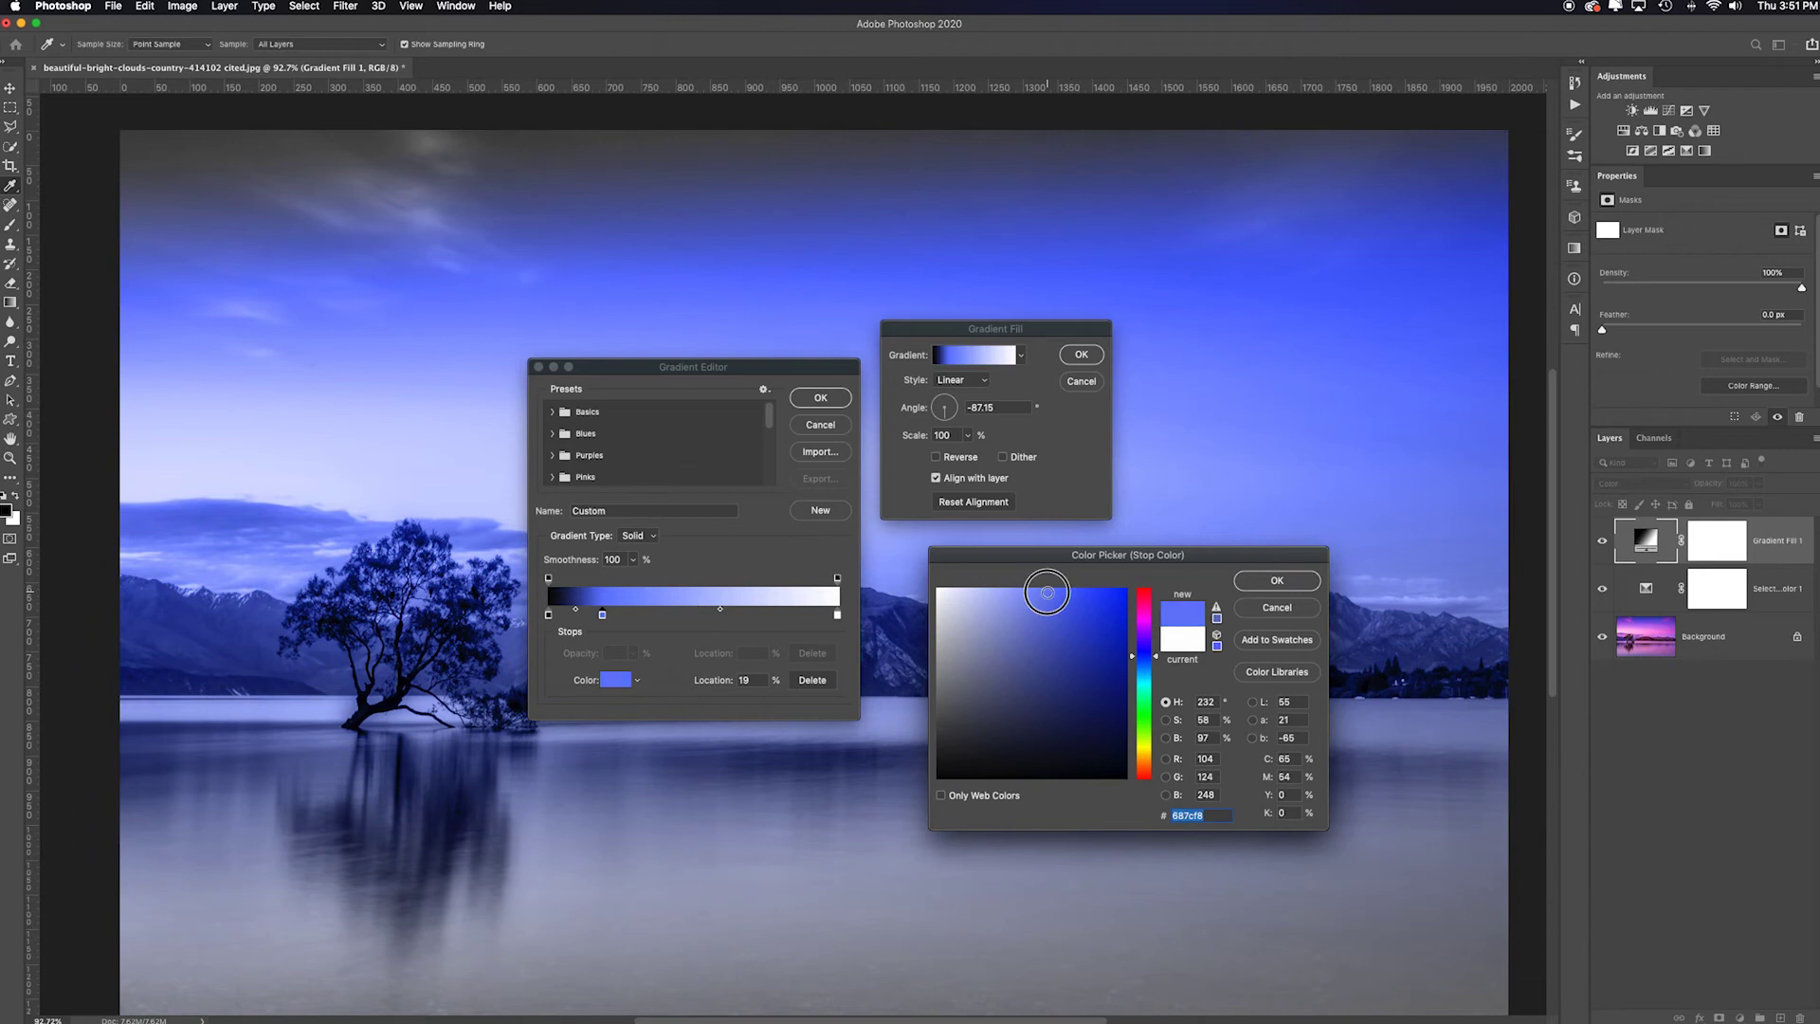
click(1301, 588)
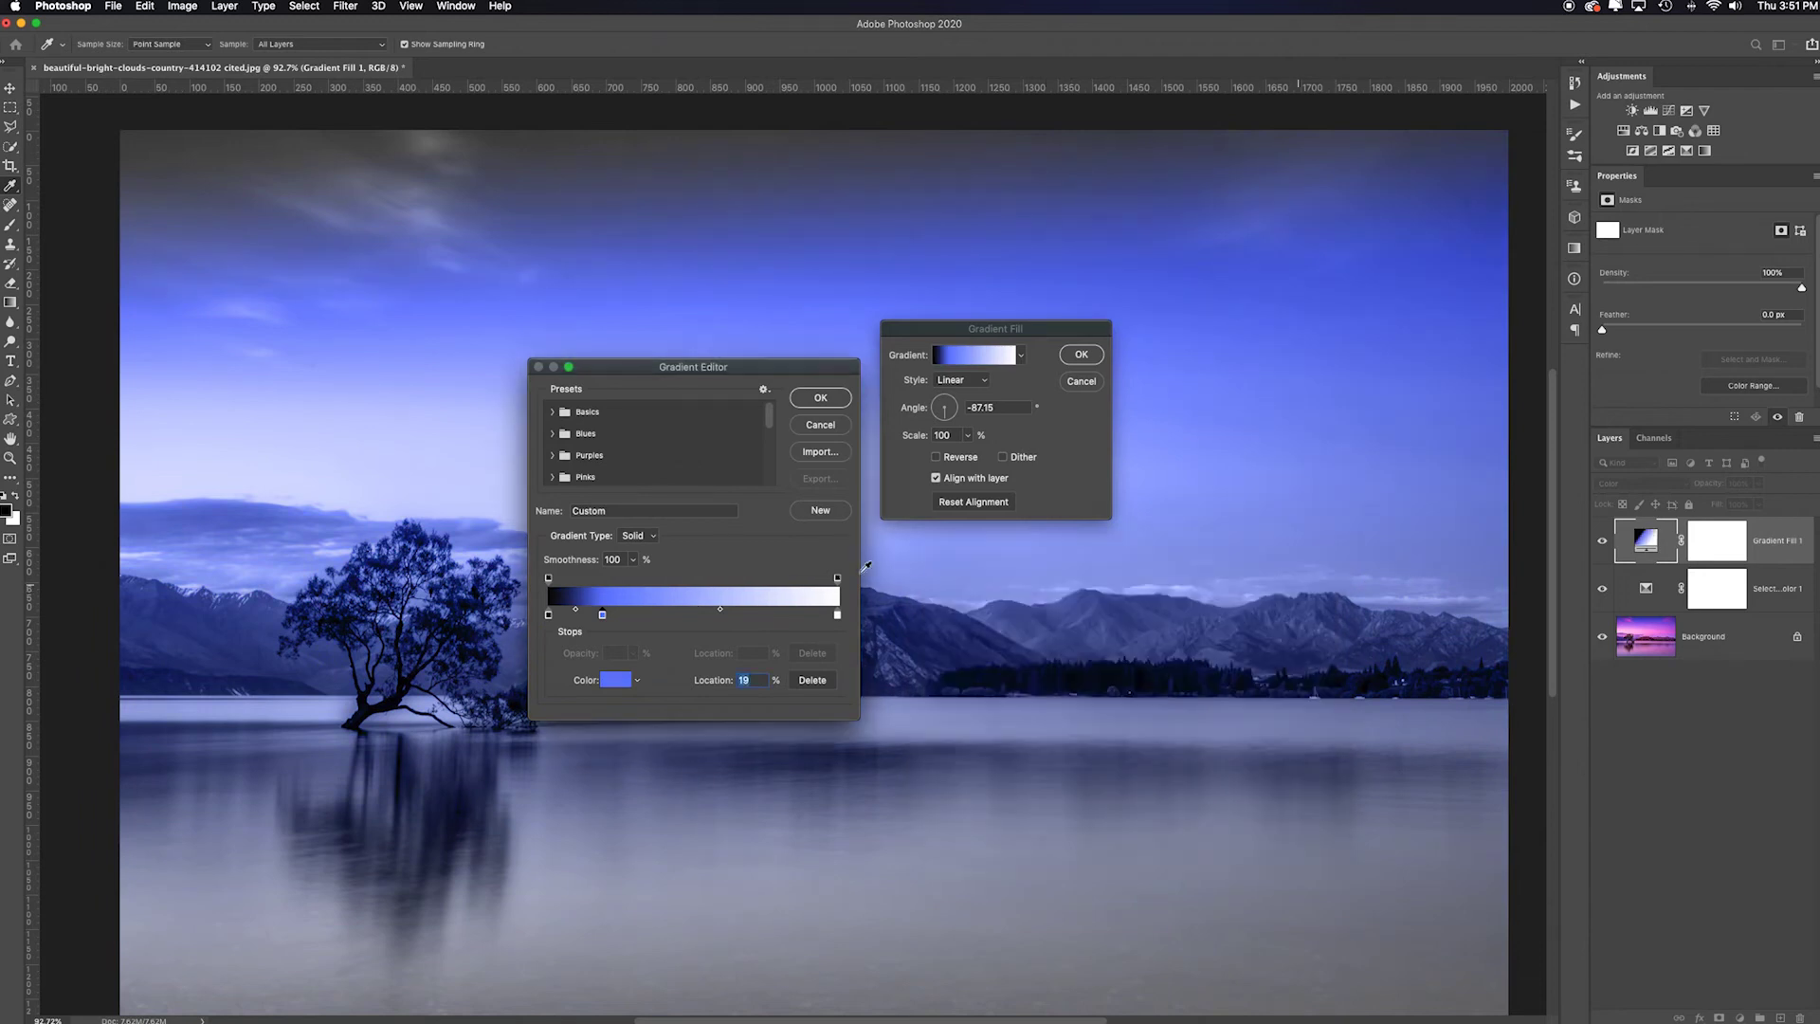
Add a pale peach (fae3c3) stop at 78%, fine-tune both stop positions, and accept the gradient.
click(773, 615)
double_click(774, 615)
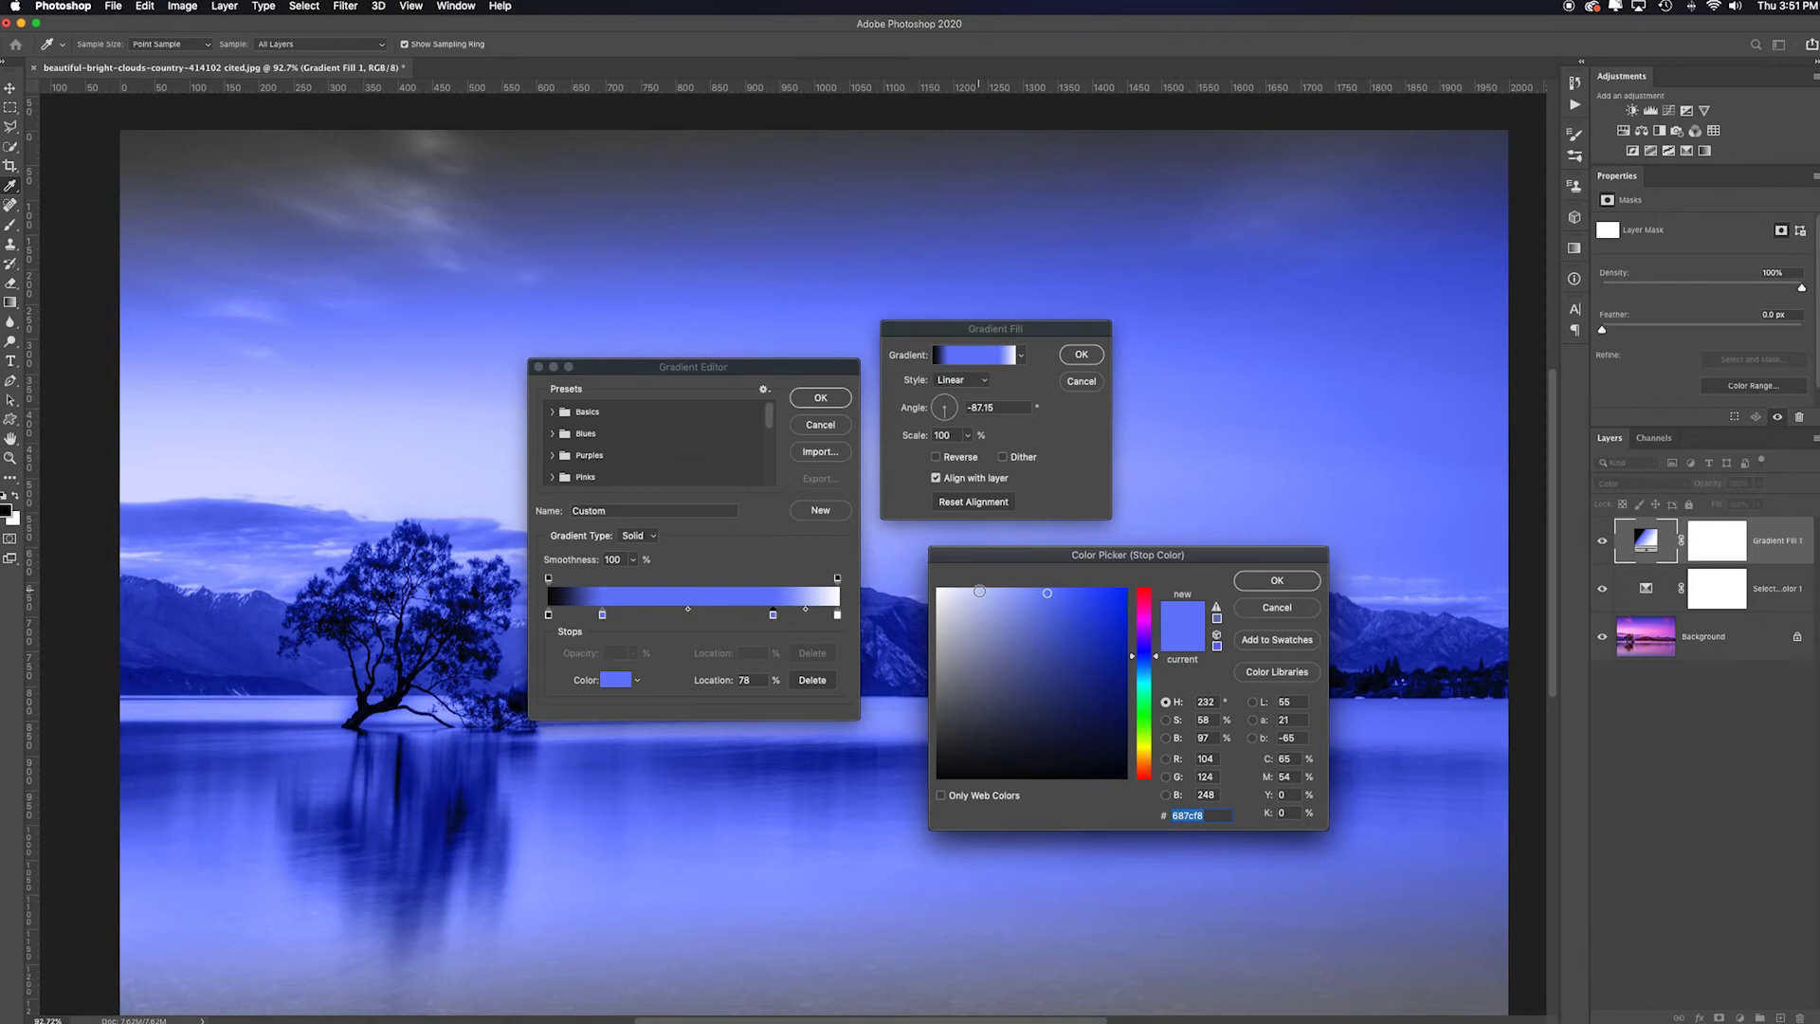
click(977, 591)
click(1147, 760)
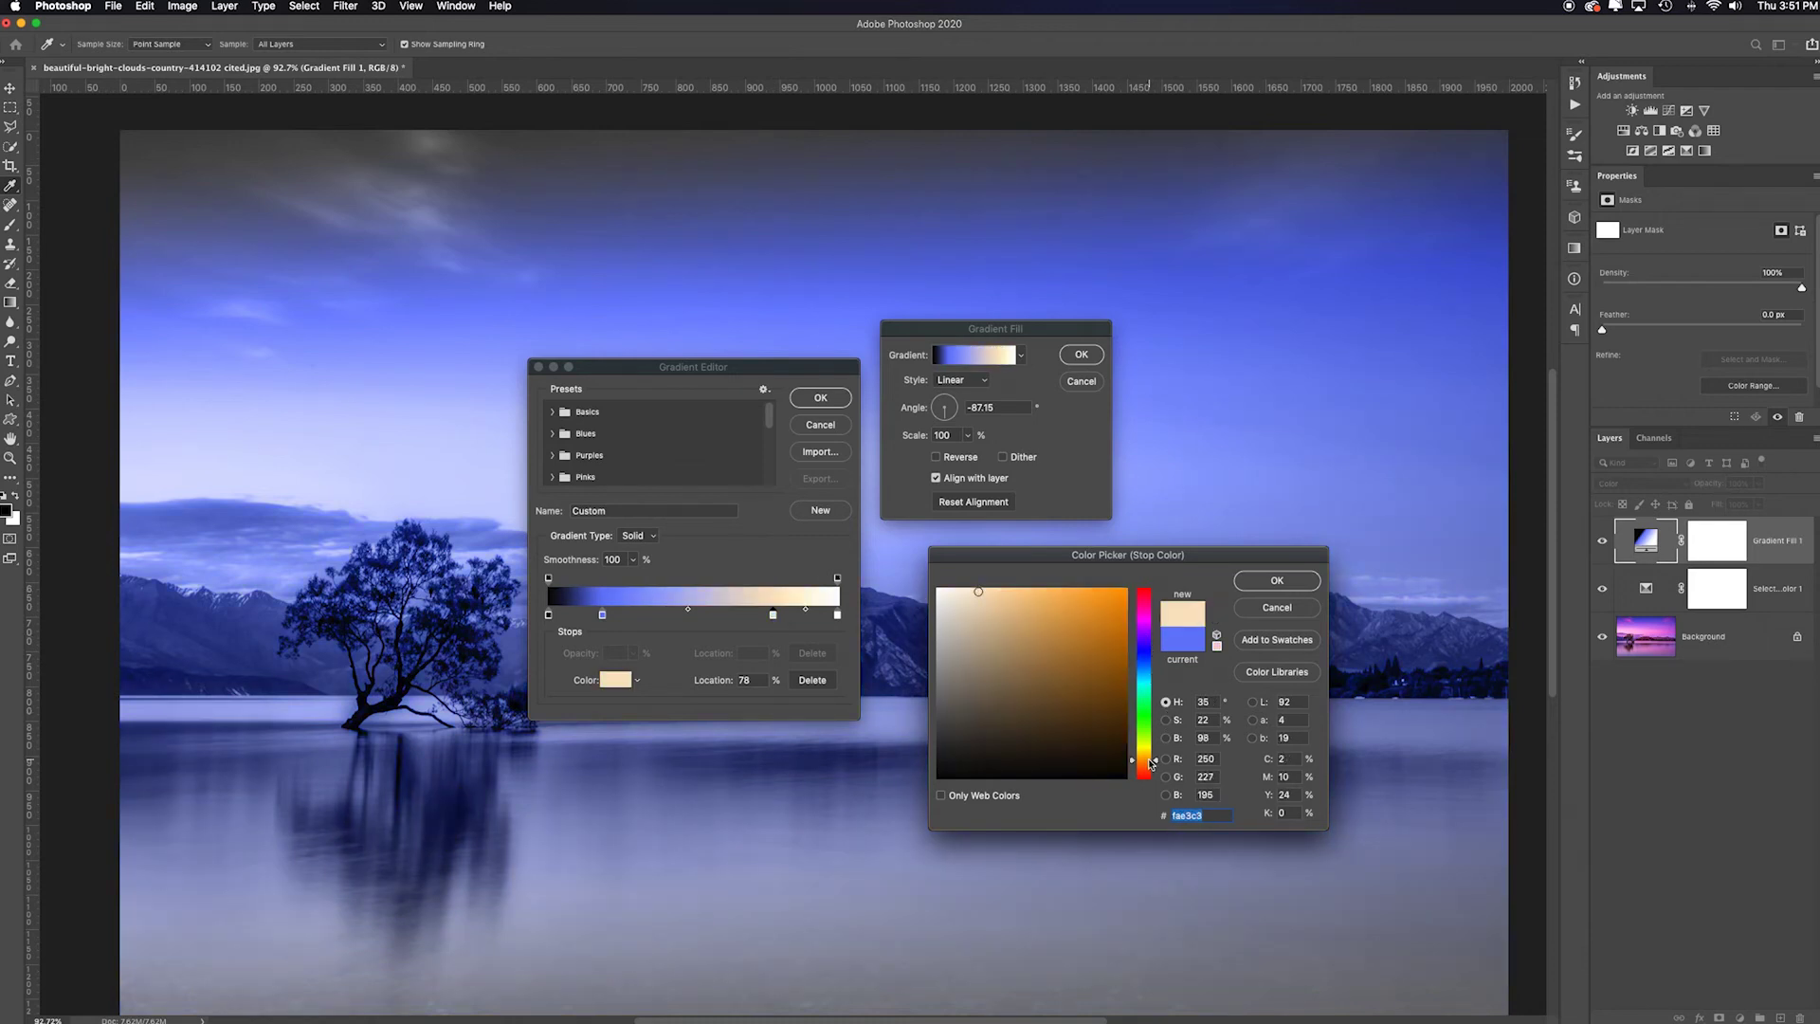
key(Return)
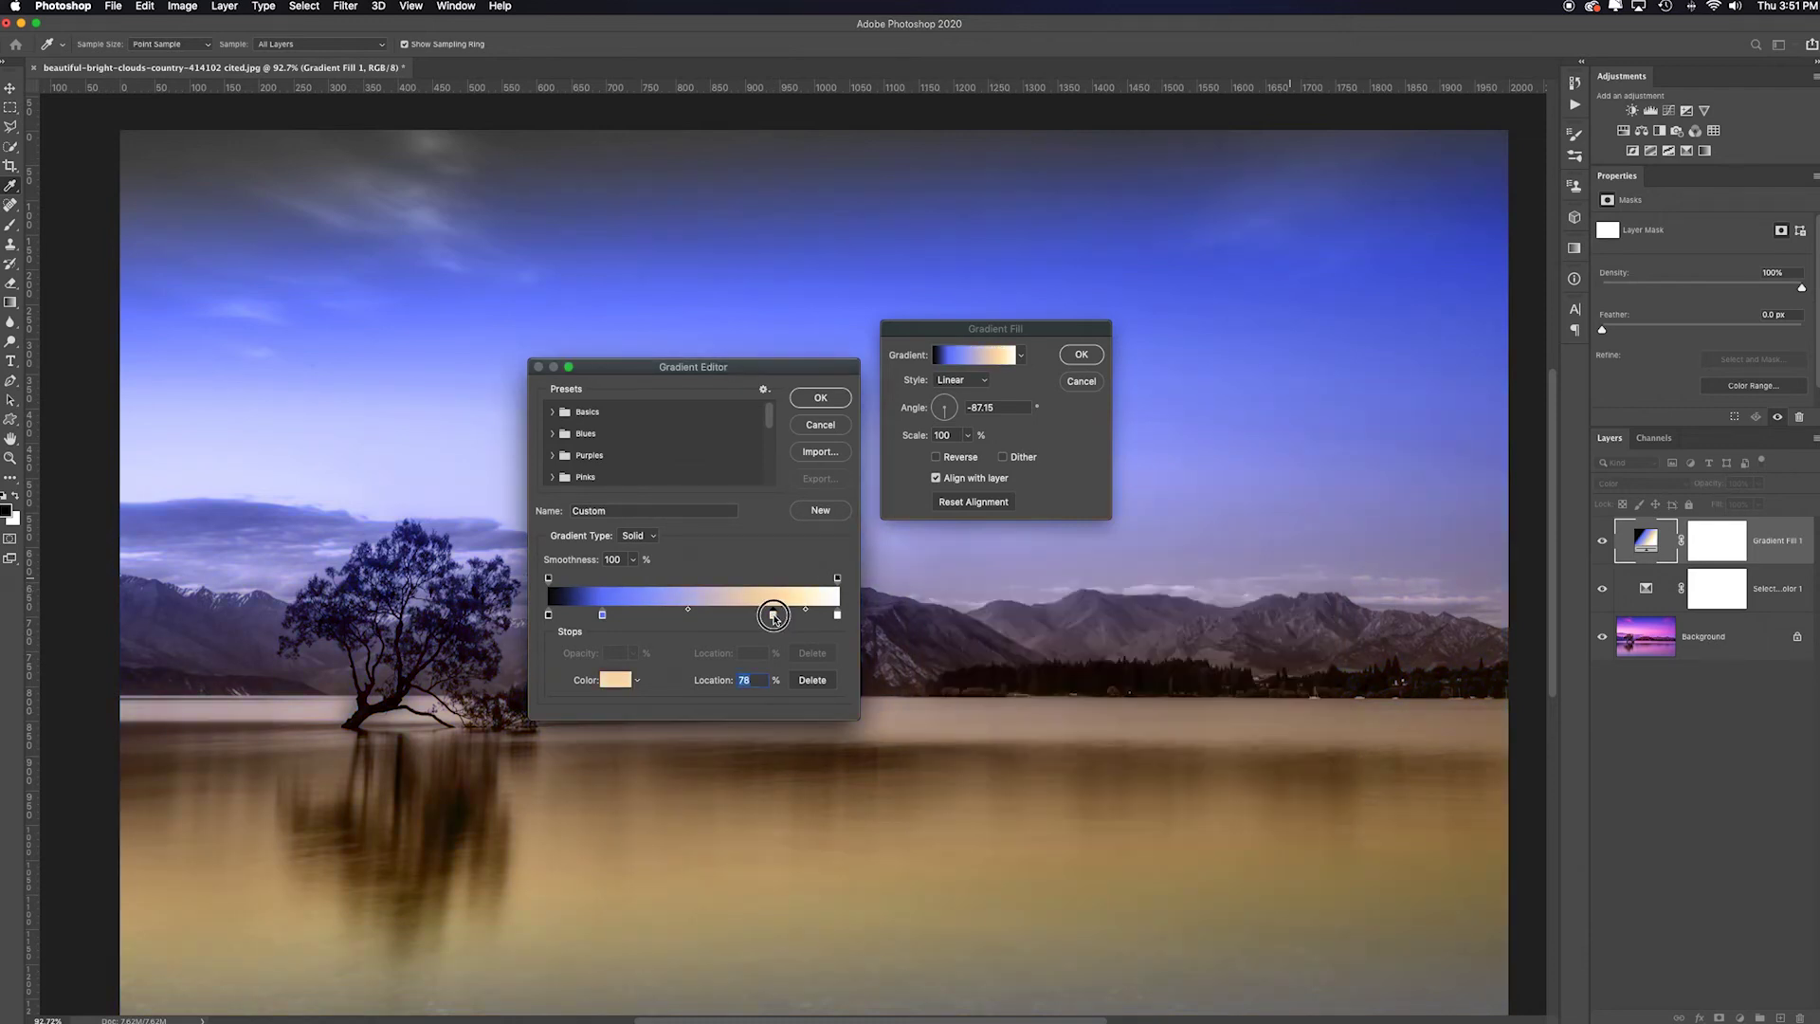
drag(744, 616, 772, 619)
mouse_move(603, 616)
mouse_down()
mouse_move(670, 618)
mouse_move(580, 617)
mouse_up()
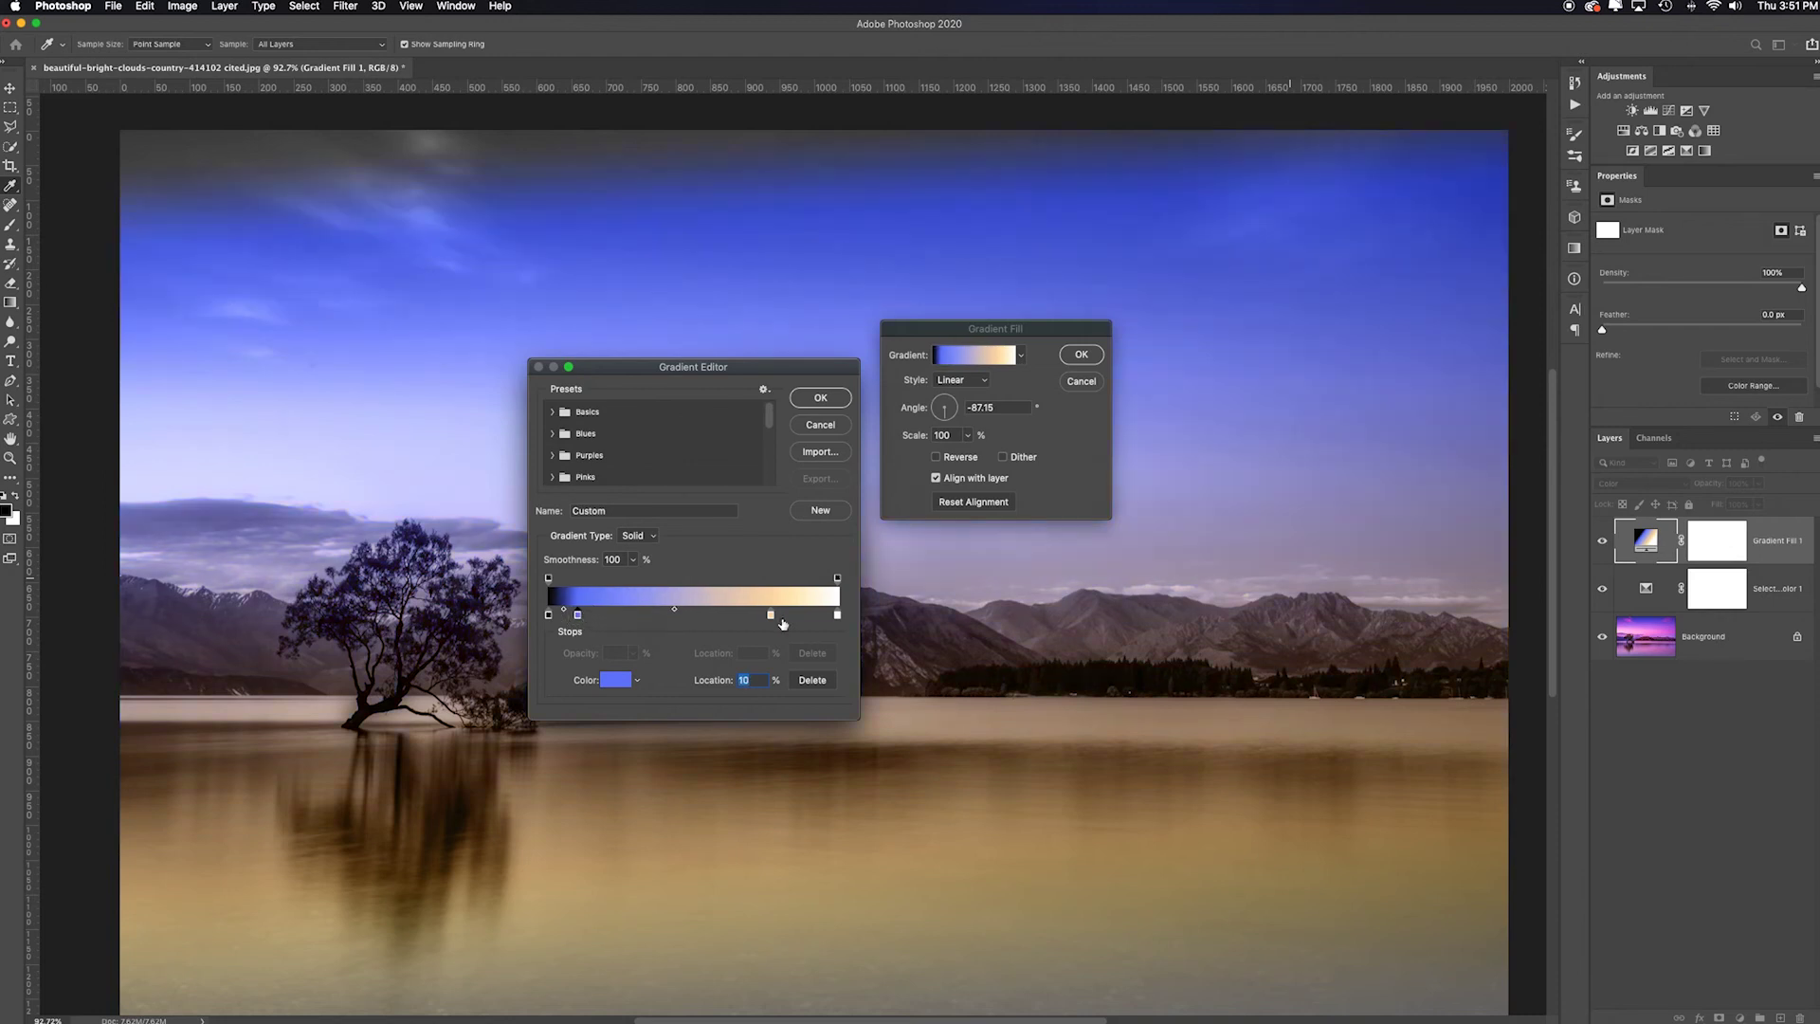
drag(774, 617, 800, 616)
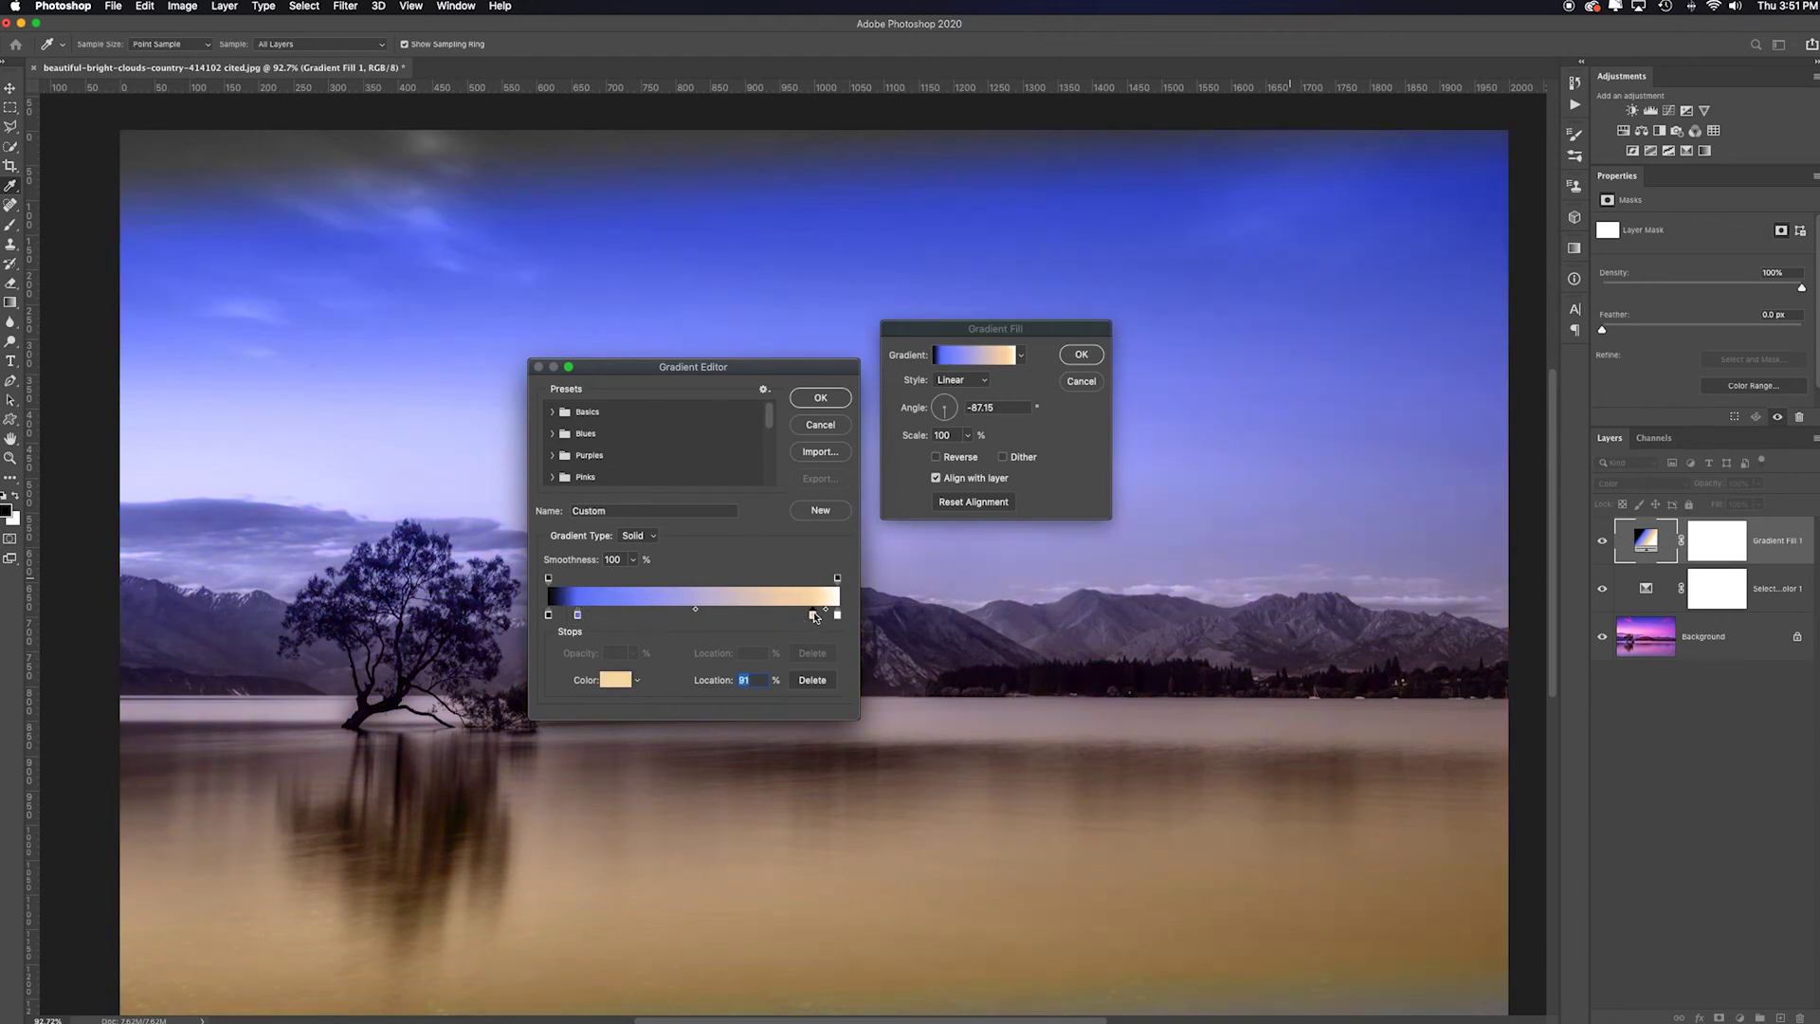
click(820, 398)
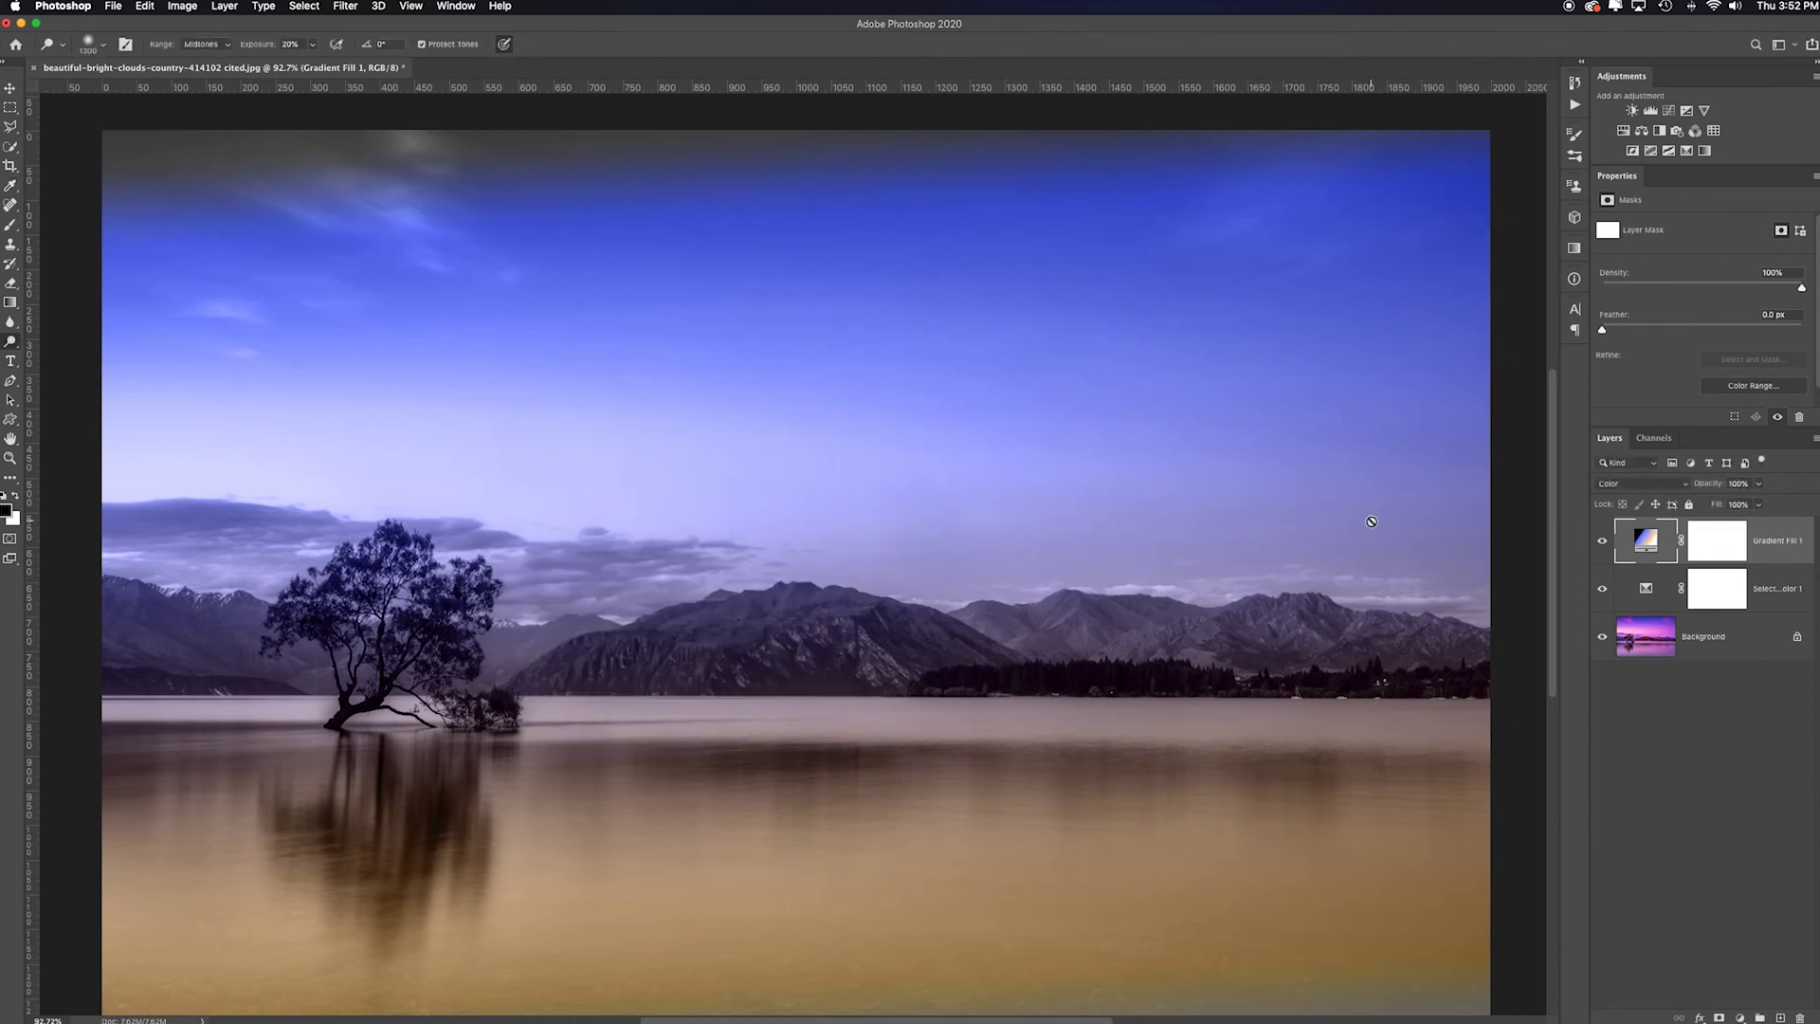